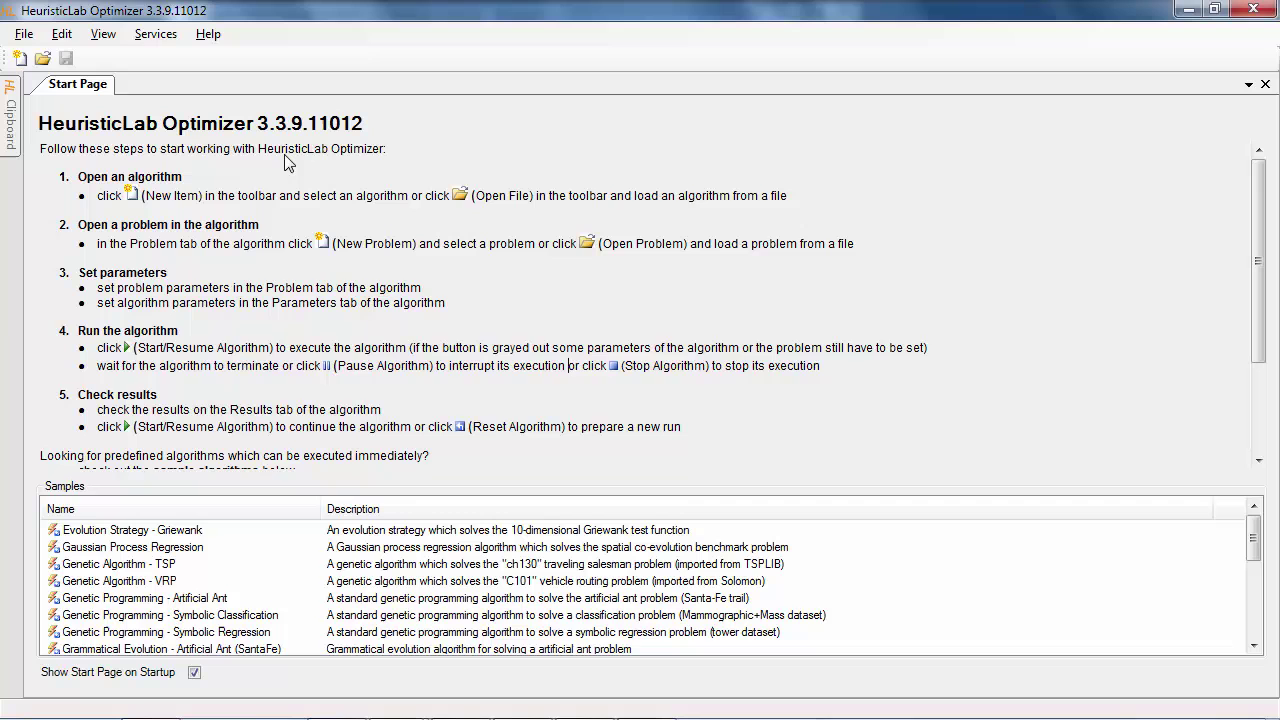
- Create a Genetic Algorithm with a single-objective Symbolic Classification Problem
click(20, 58)
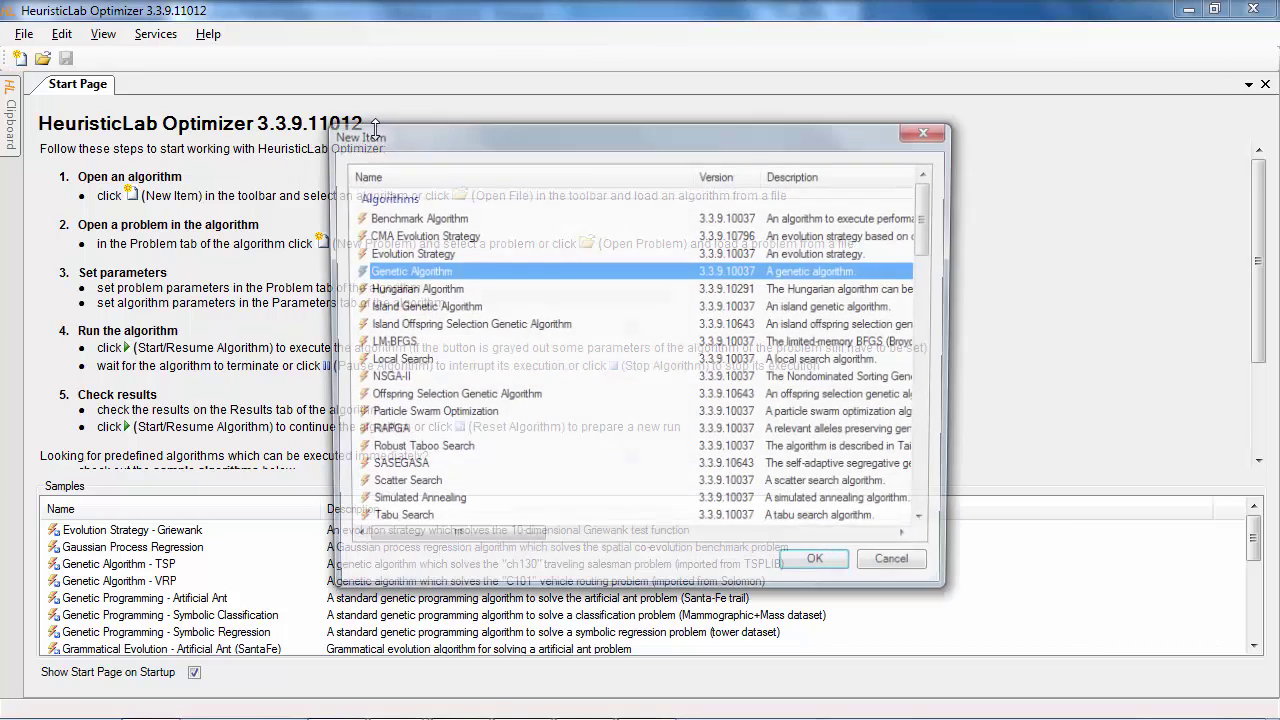
double_click(400, 272)
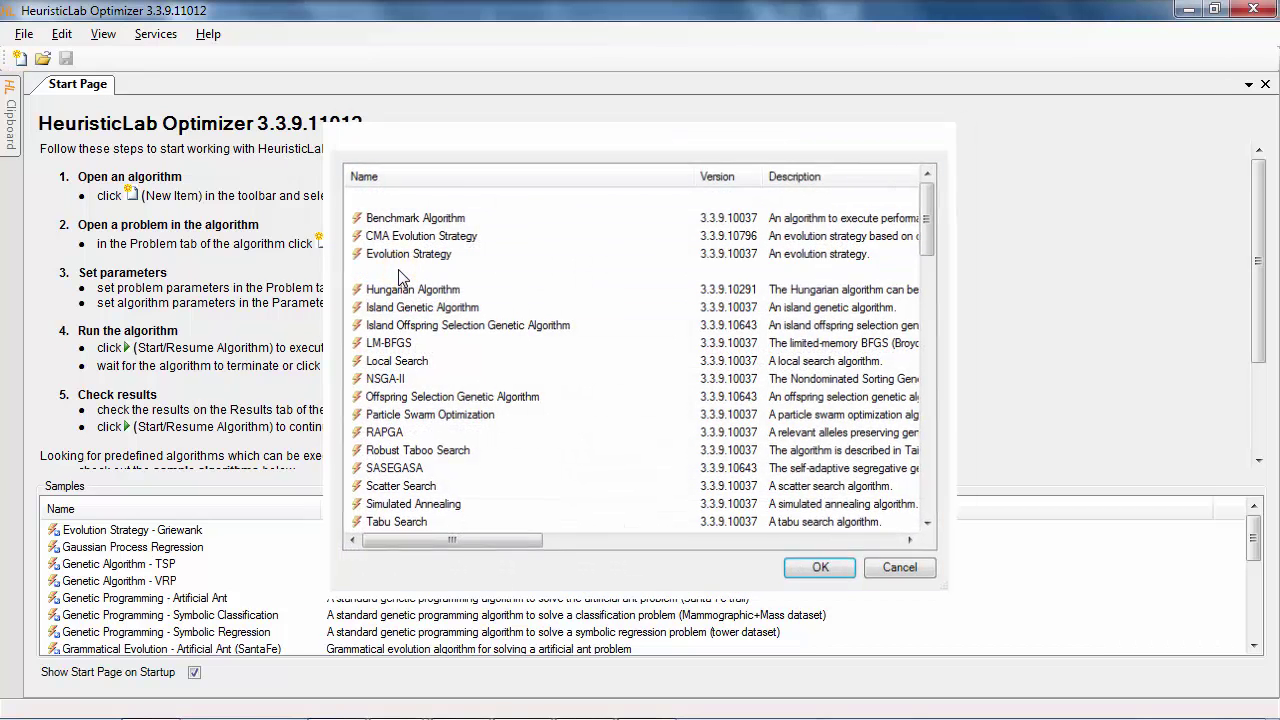
click(56, 176)
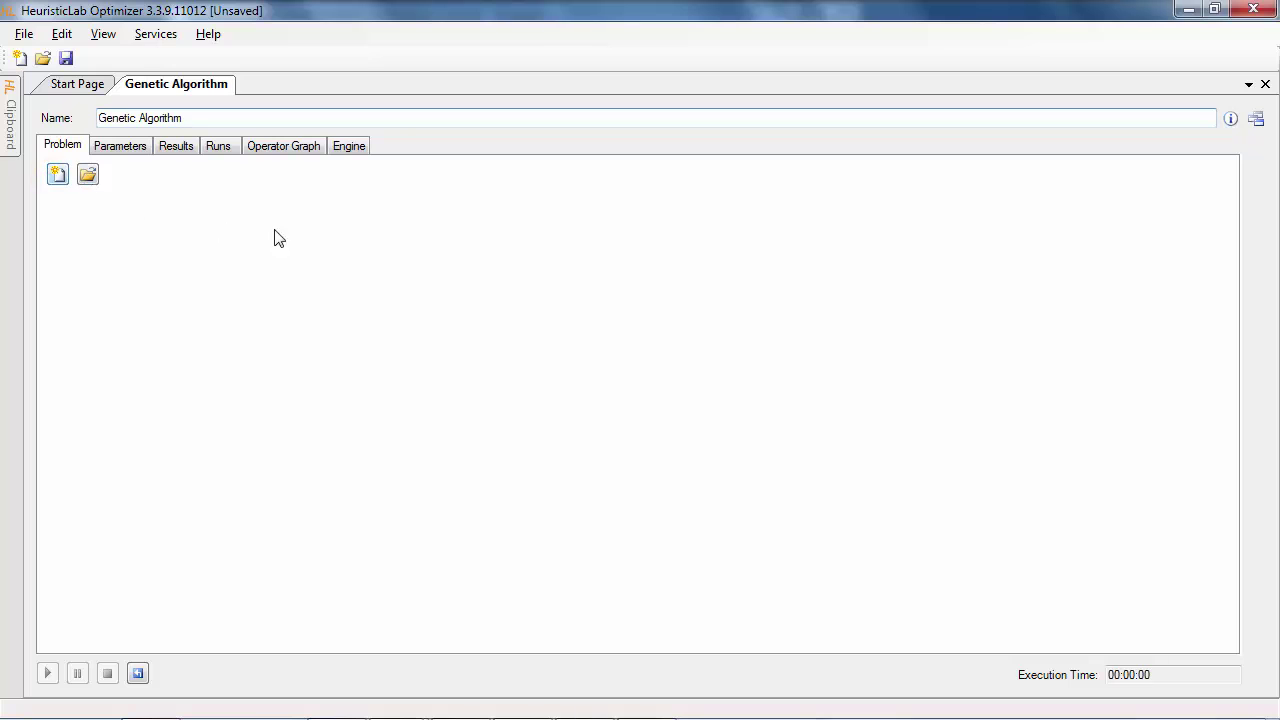
double_click(591, 200)
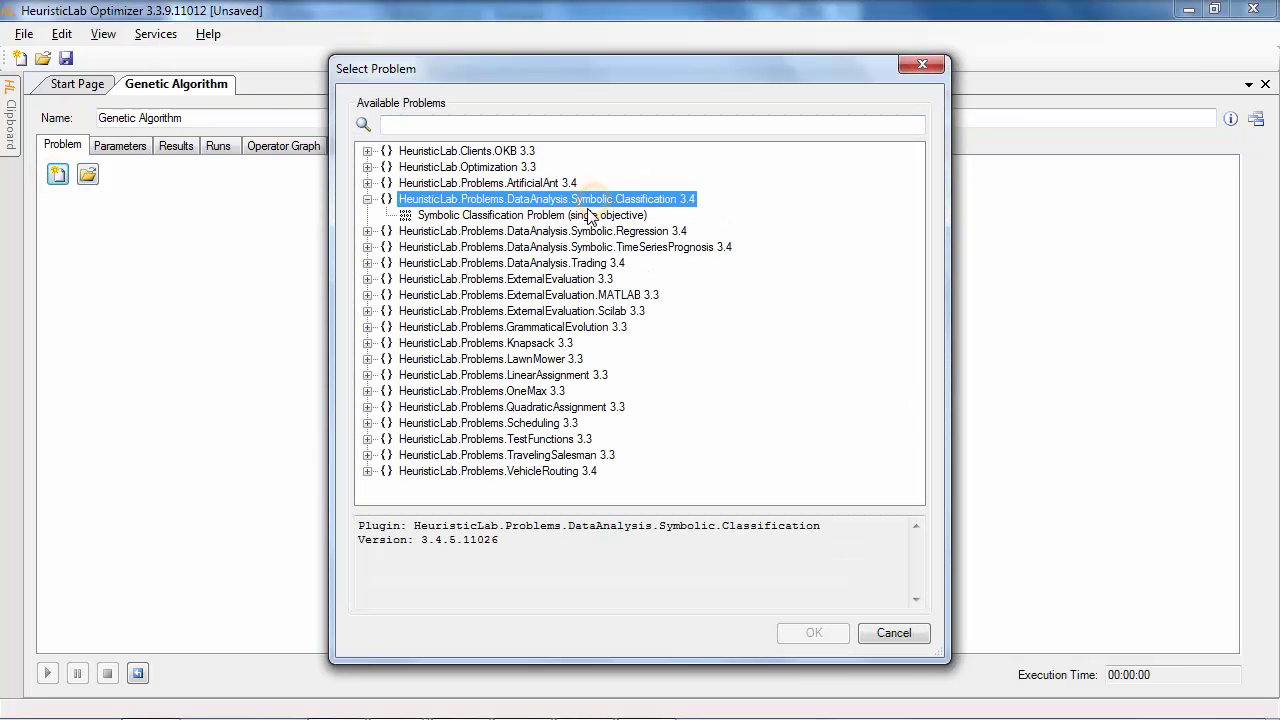
double_click(588, 214)
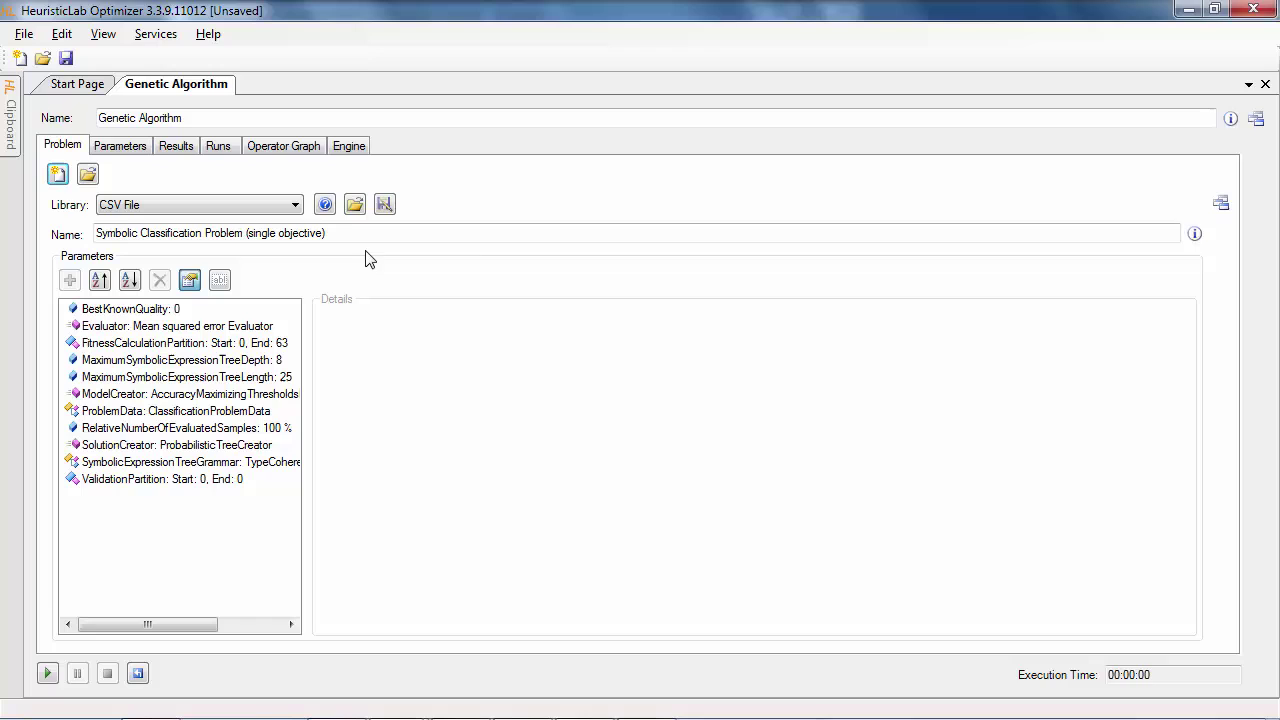
- Load the Mammography, M. Elter, 2007 instance from UCI Problems, then switch the library to CSV File
click(295, 206)
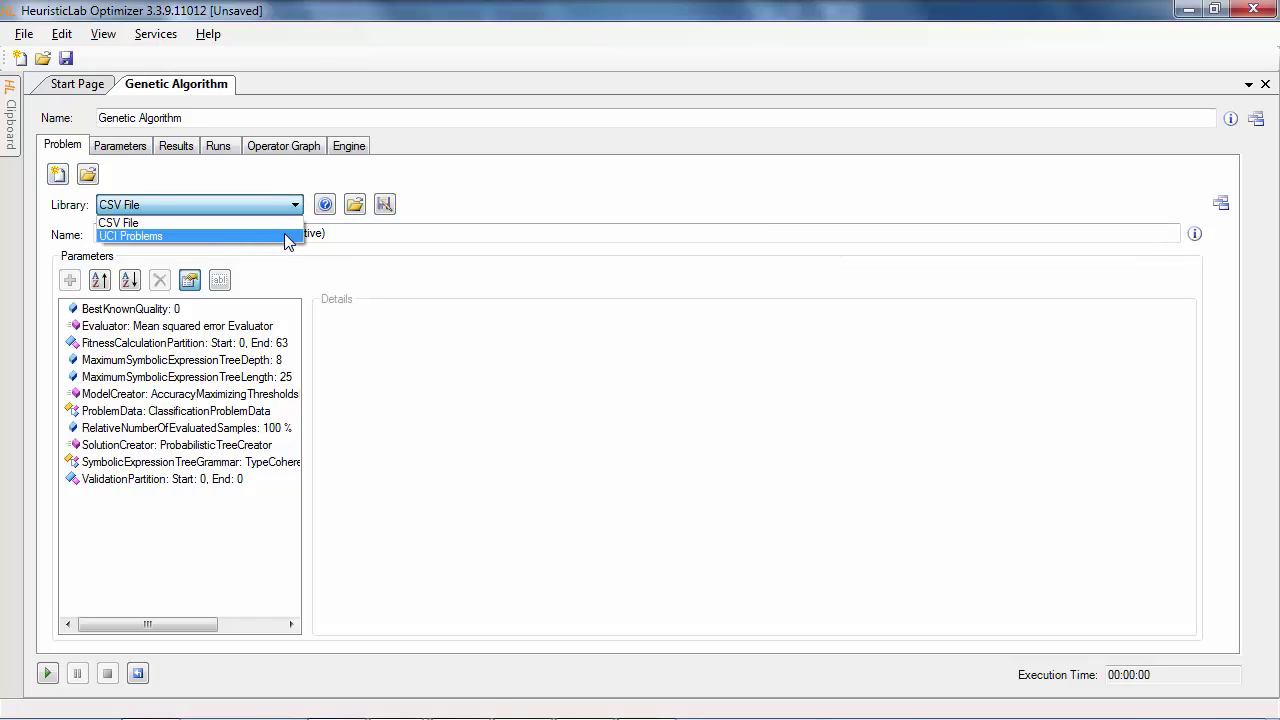
click(288, 236)
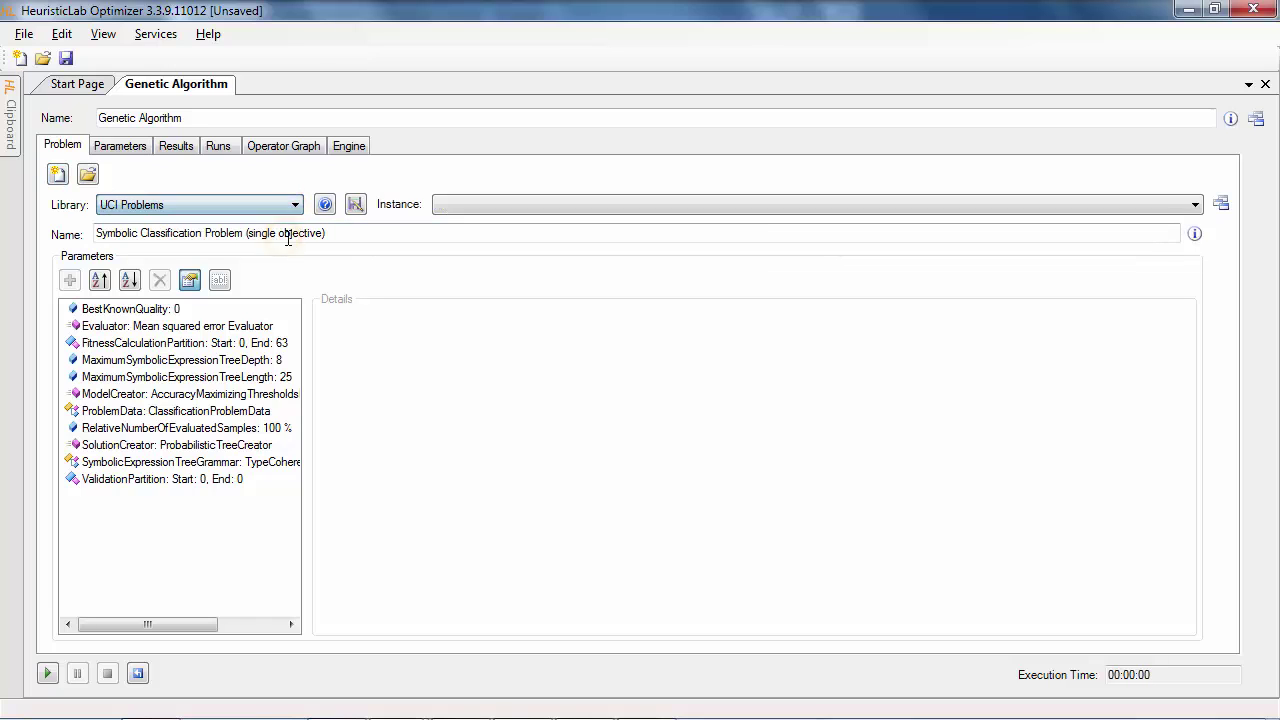
click(504, 205)
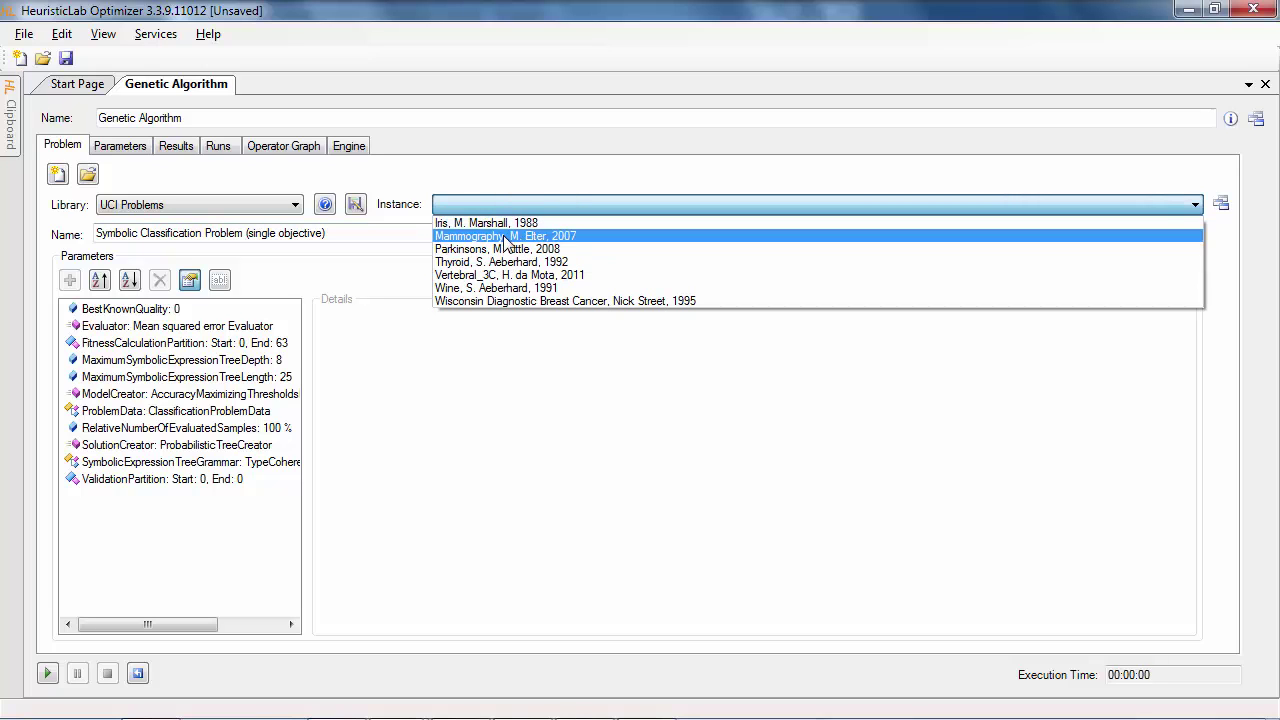
click(505, 237)
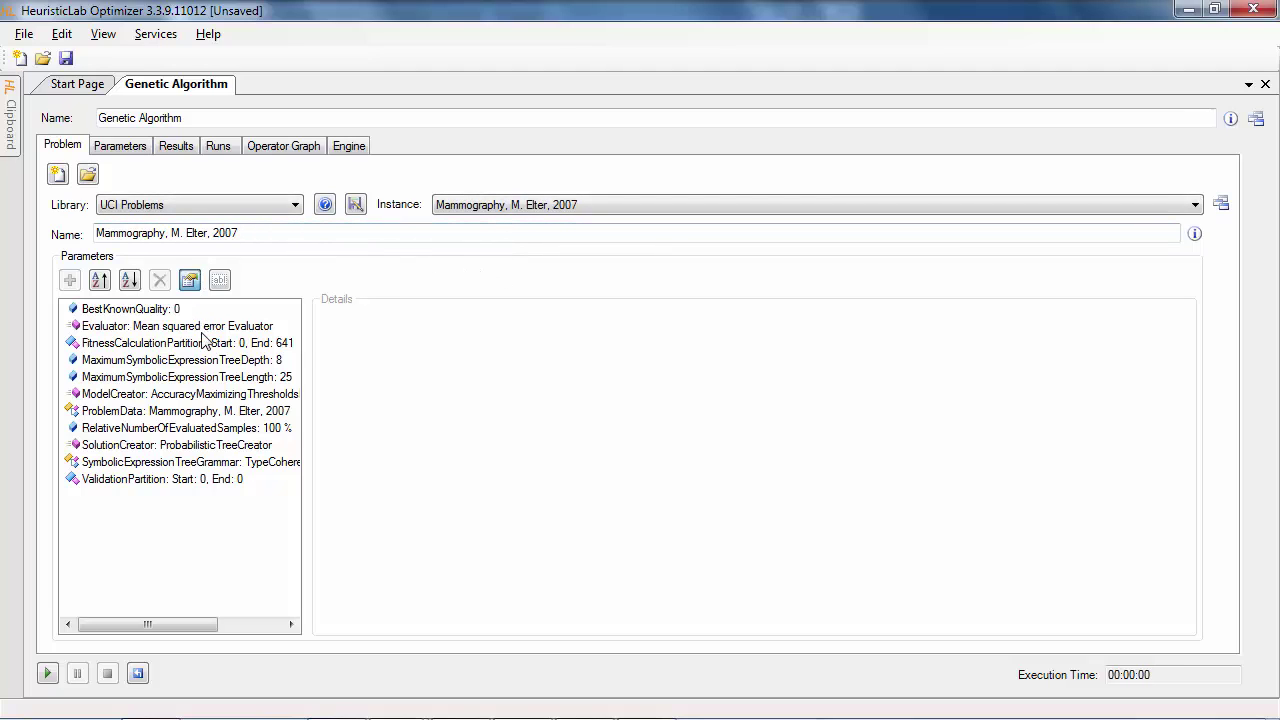
click(213, 205)
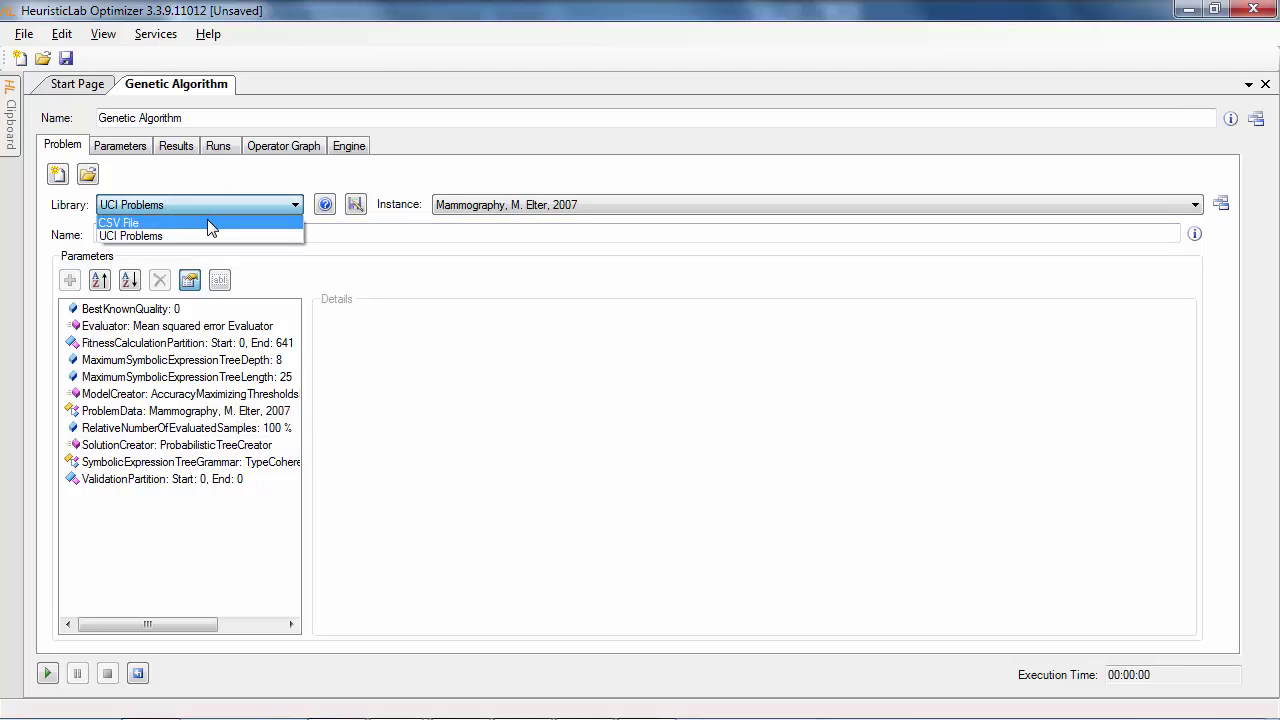
click(211, 223)
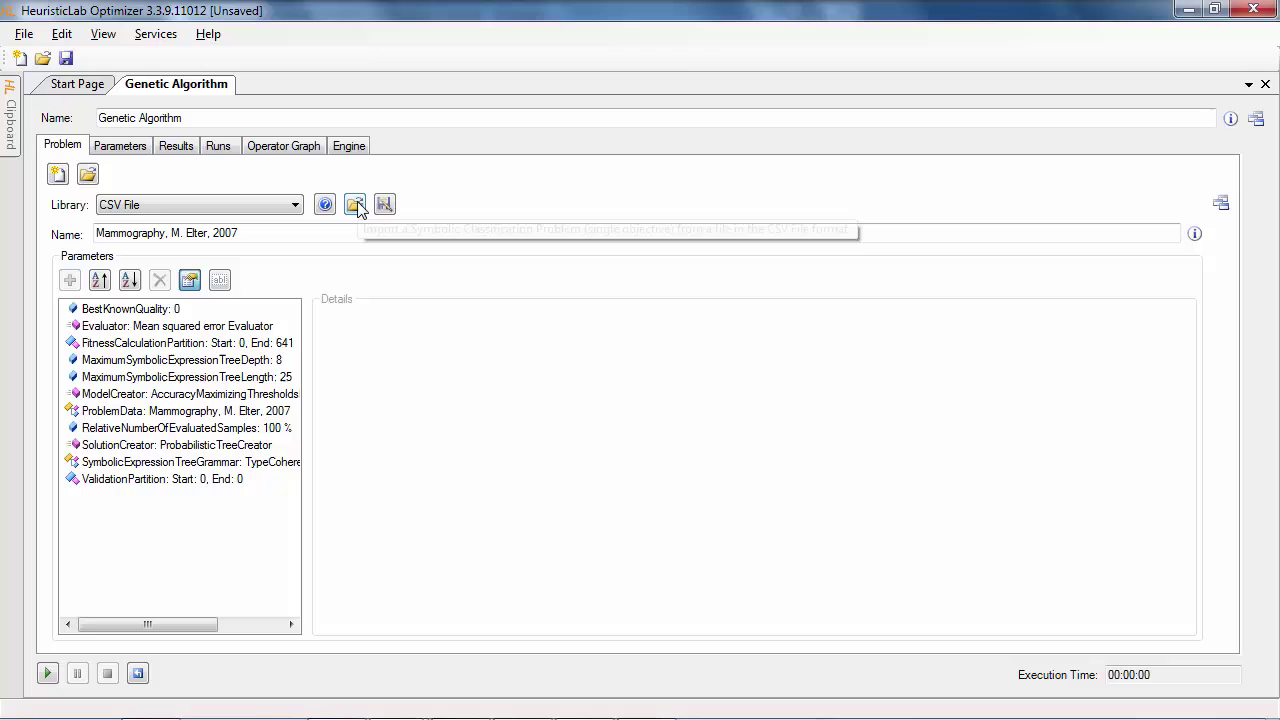
- Inspect the Mammography dataset, target Severity, input variables and training partition 0–641 in their own view
click(133, 414)
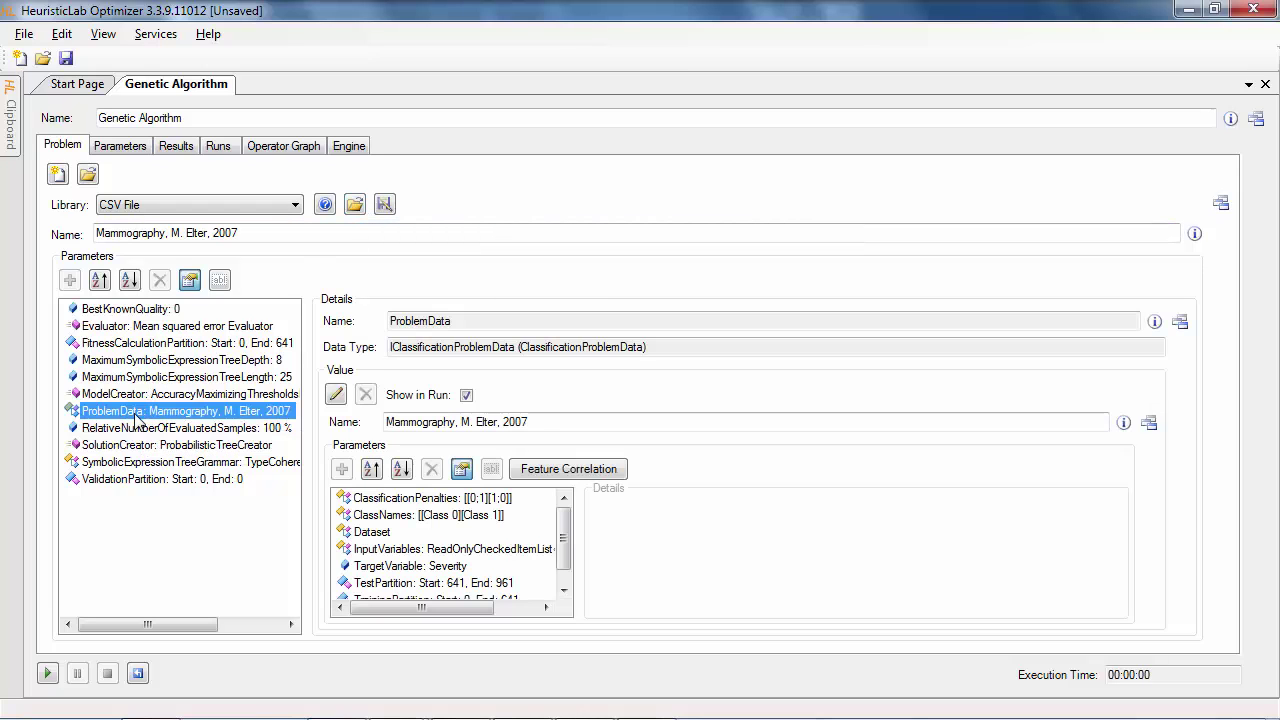
double_click(133, 412)
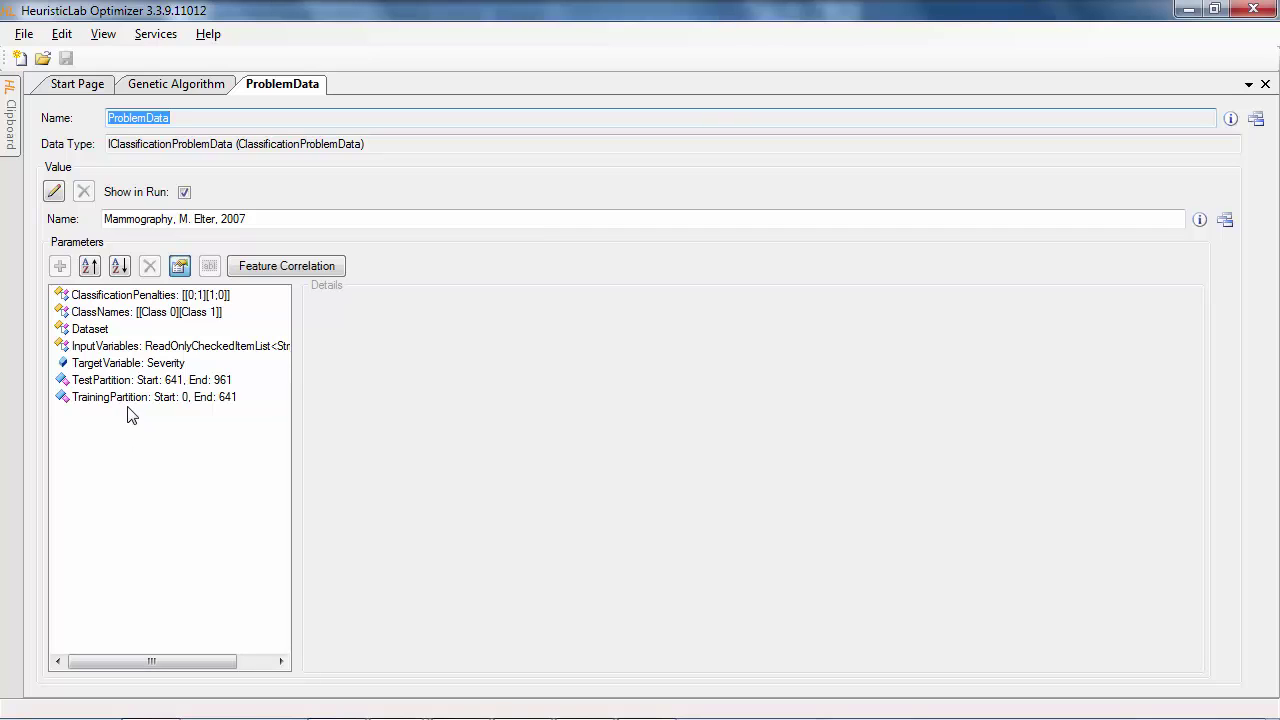
click(100, 333)
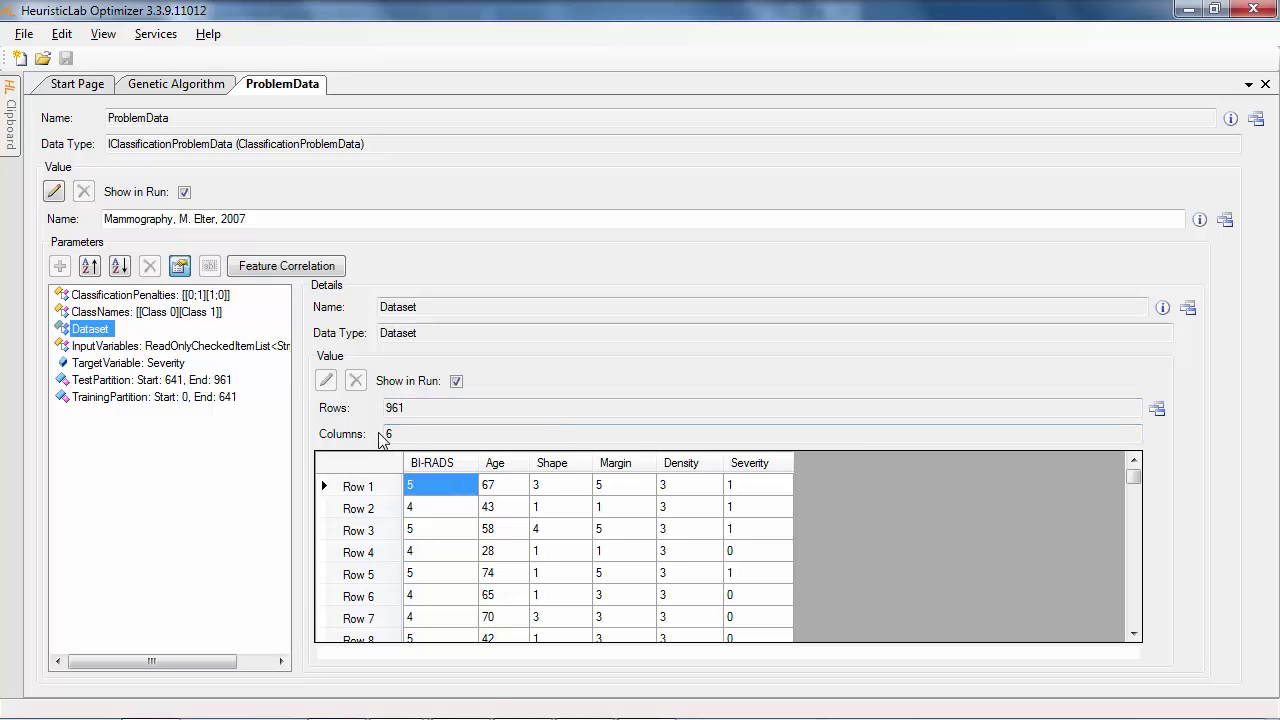
click(120, 452)
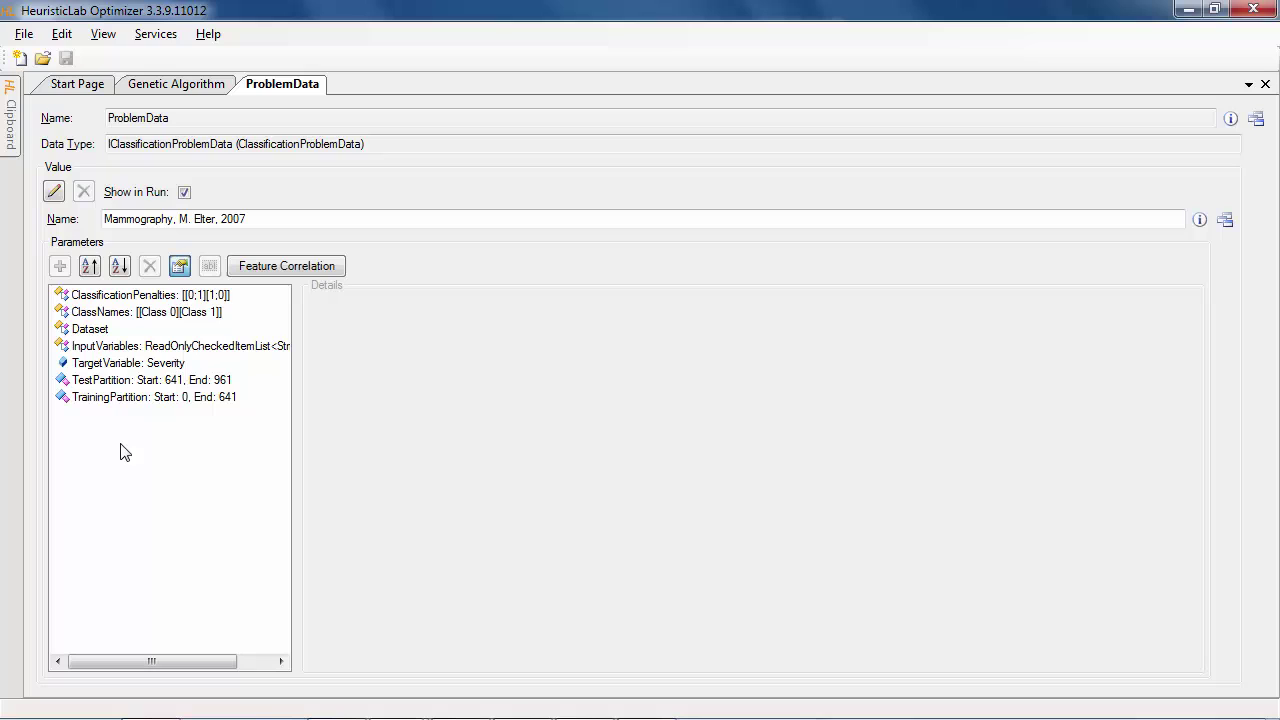
click(126, 364)
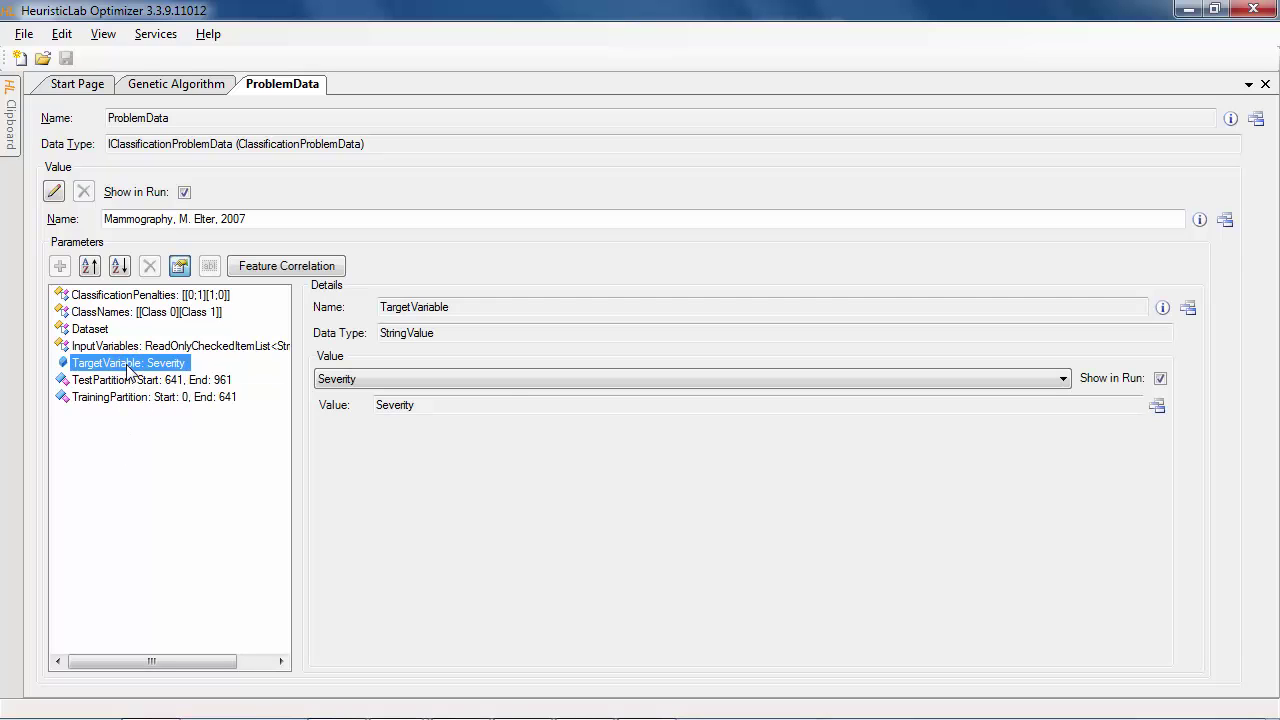
click(131, 347)
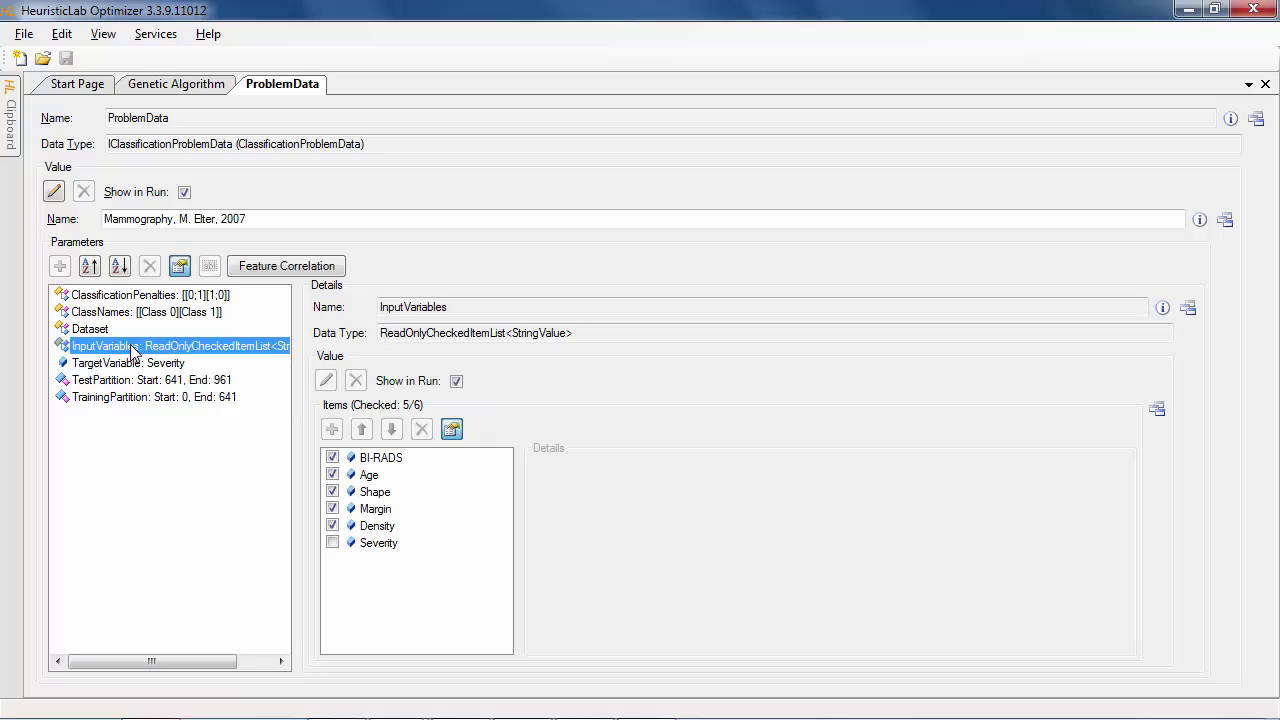
click(123, 401)
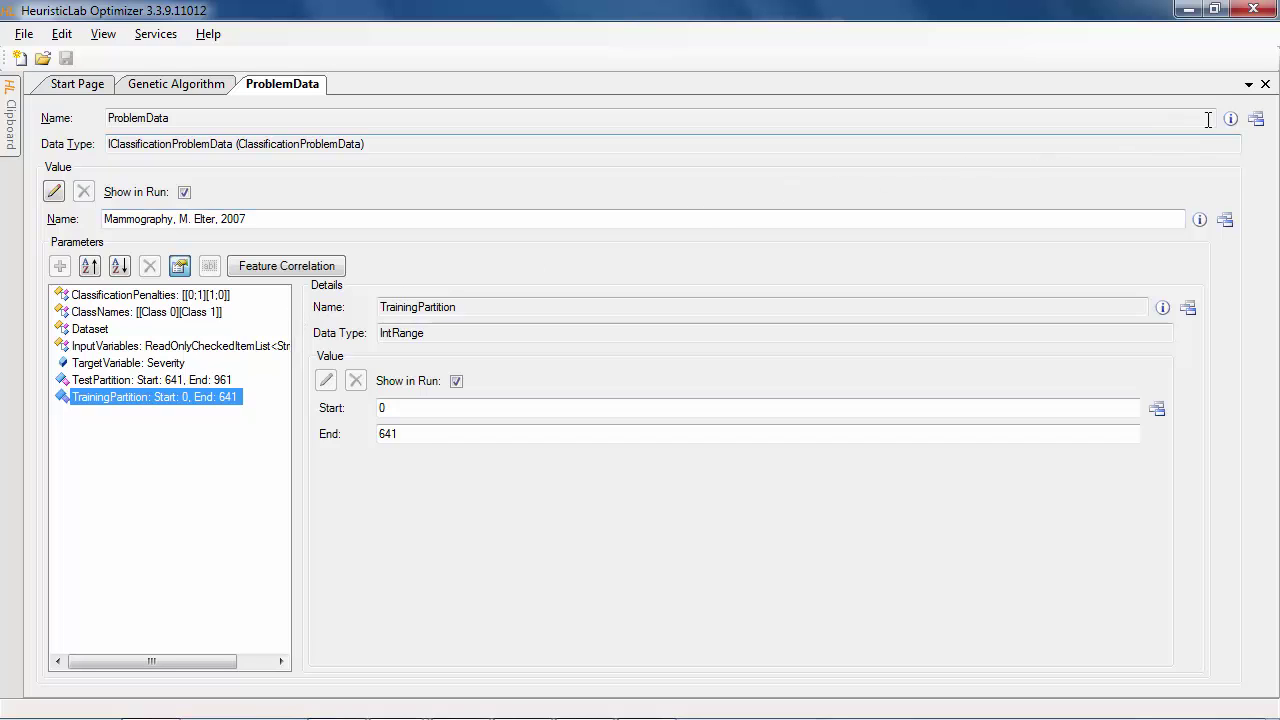
- Close the data view, check maximum tree depth 8, and show the TypeCoherentExpressionGrammar symbols
click(1265, 85)
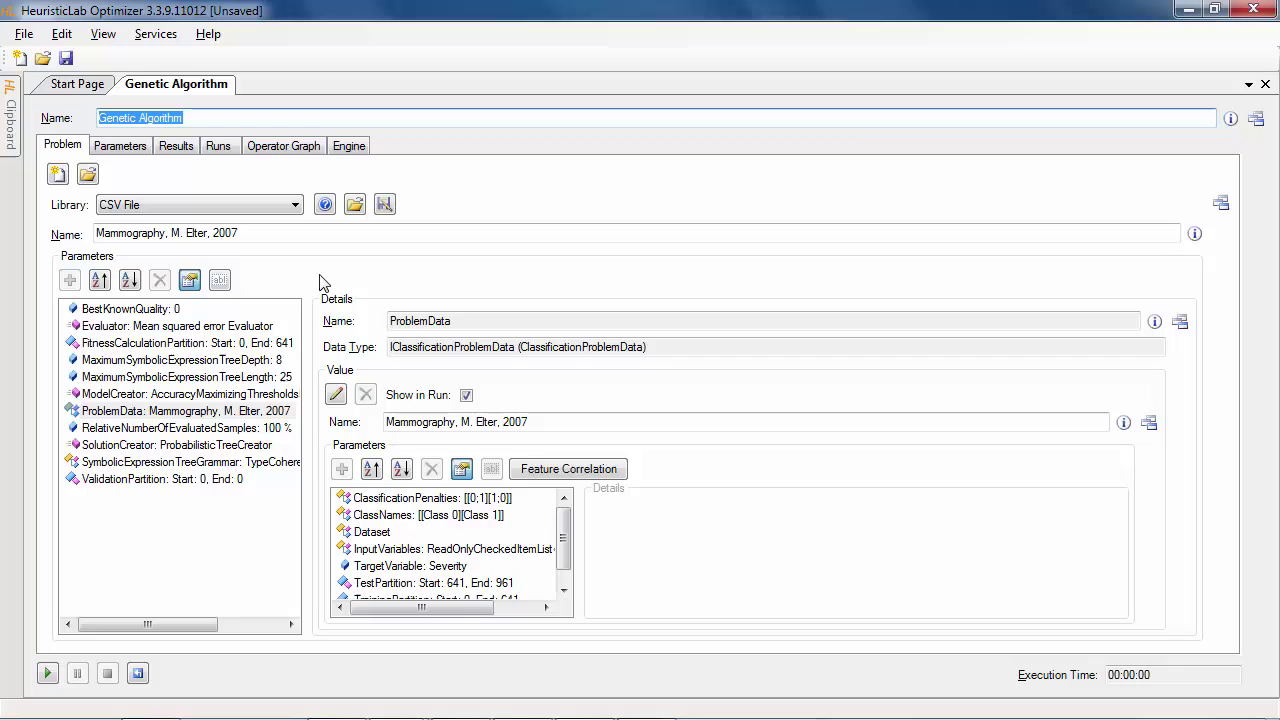
click(276, 362)
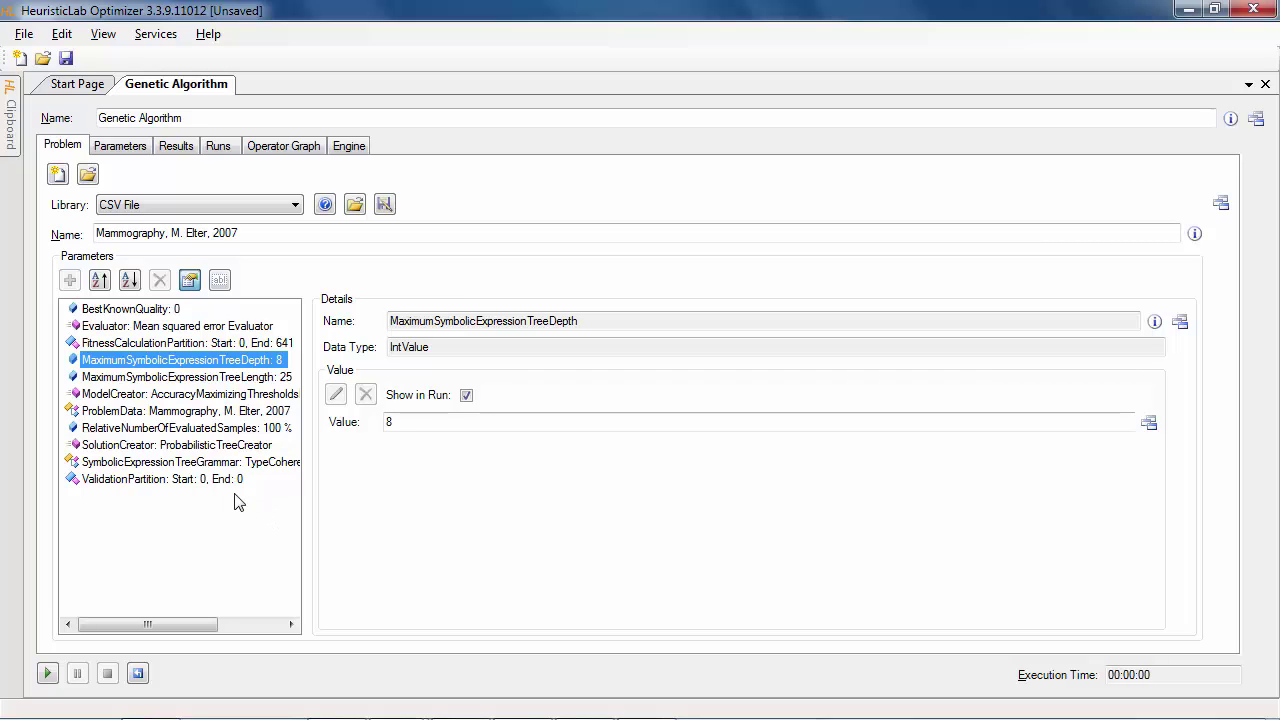
click(218, 464)
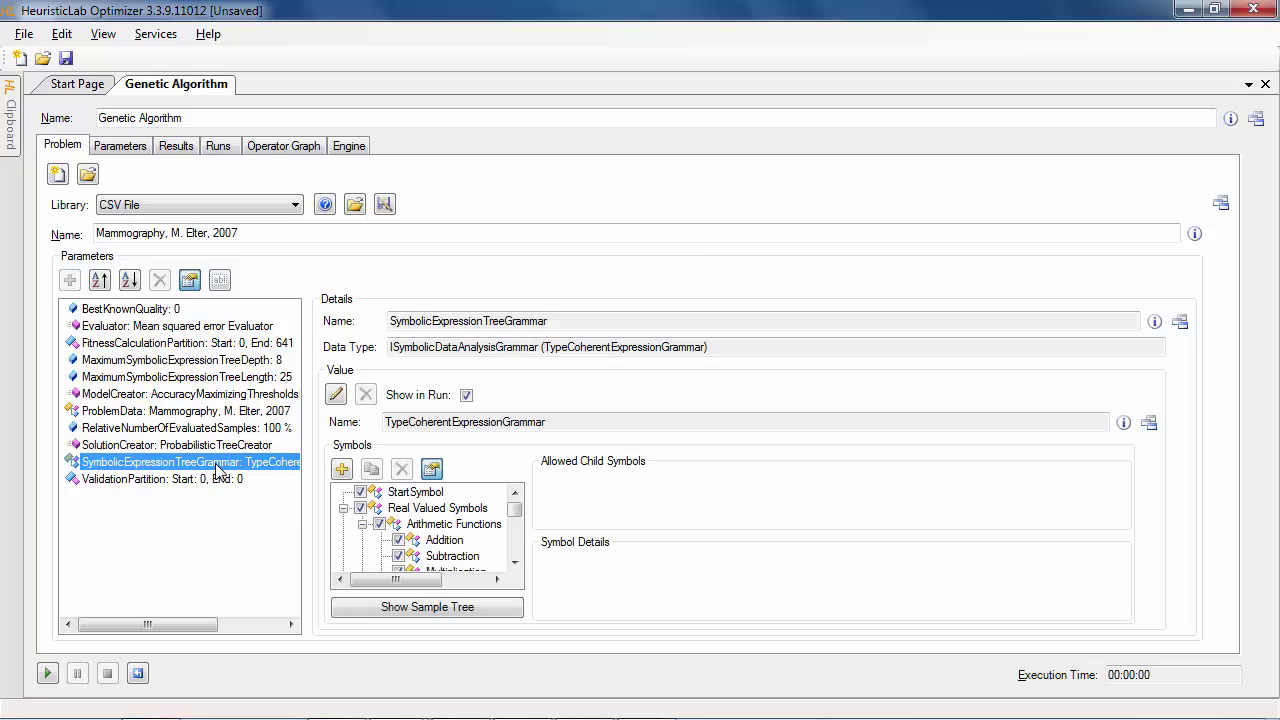
- Open the expression grammar in its own view and scroll through its symbols
double_click(218, 466)
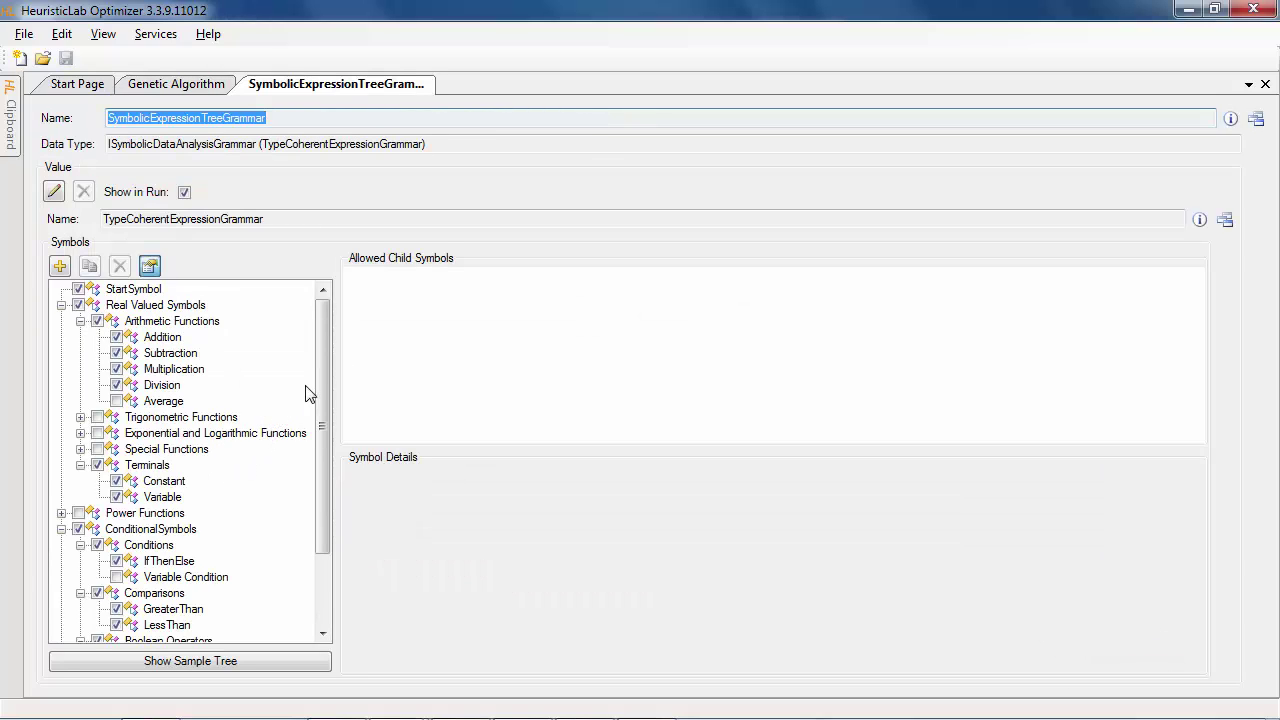
click(326, 368)
drag(326, 368, 330, 462)
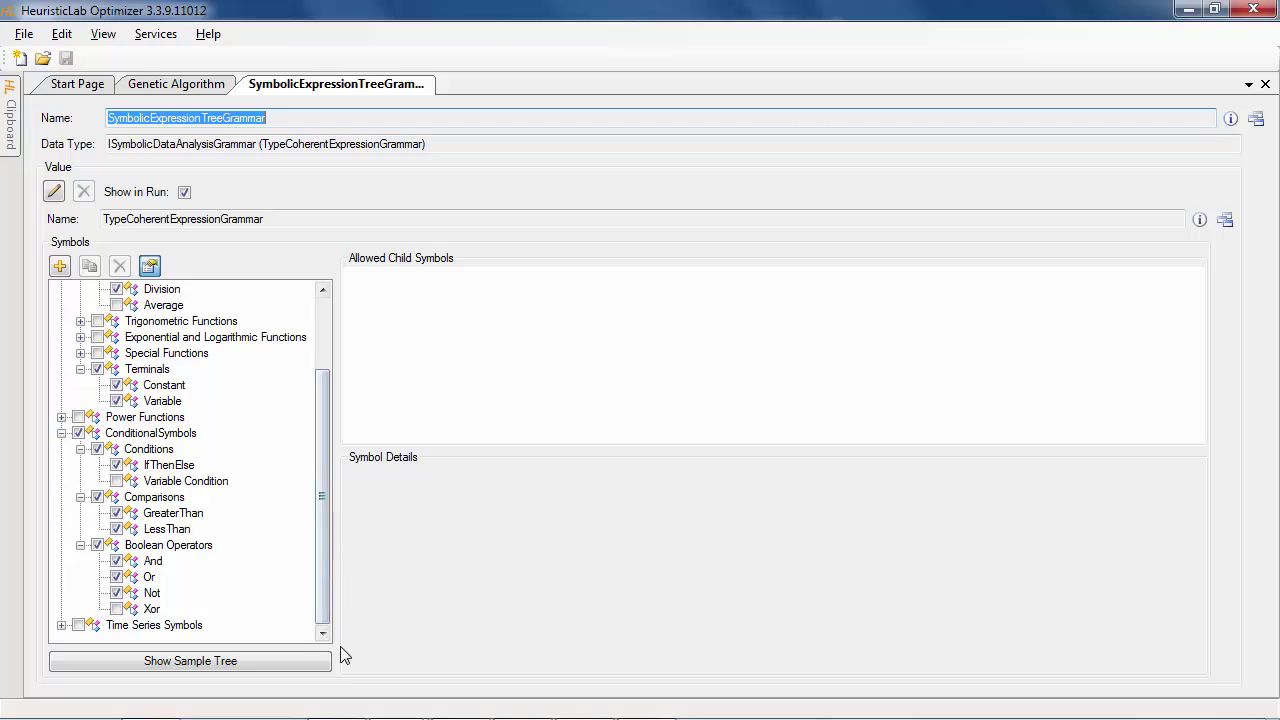
- Generate several random sample expression trees from the grammar, then close the sample view
click(240, 662)
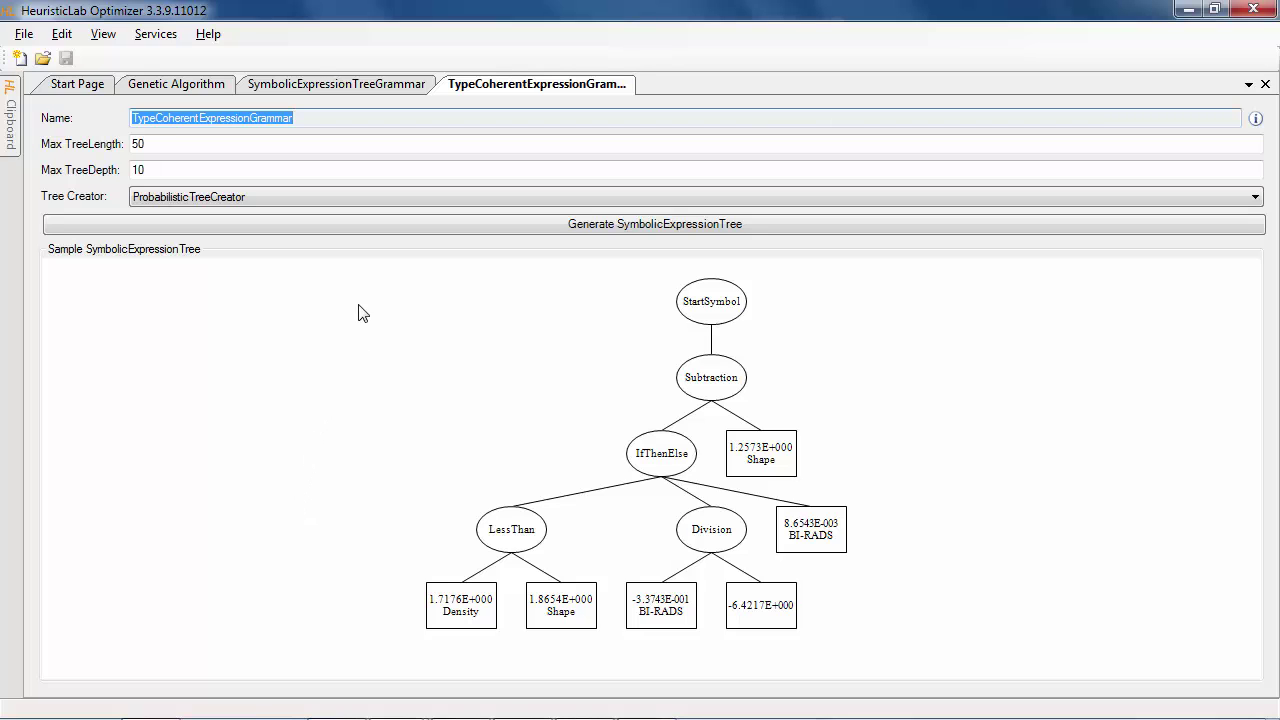
click(398, 224)
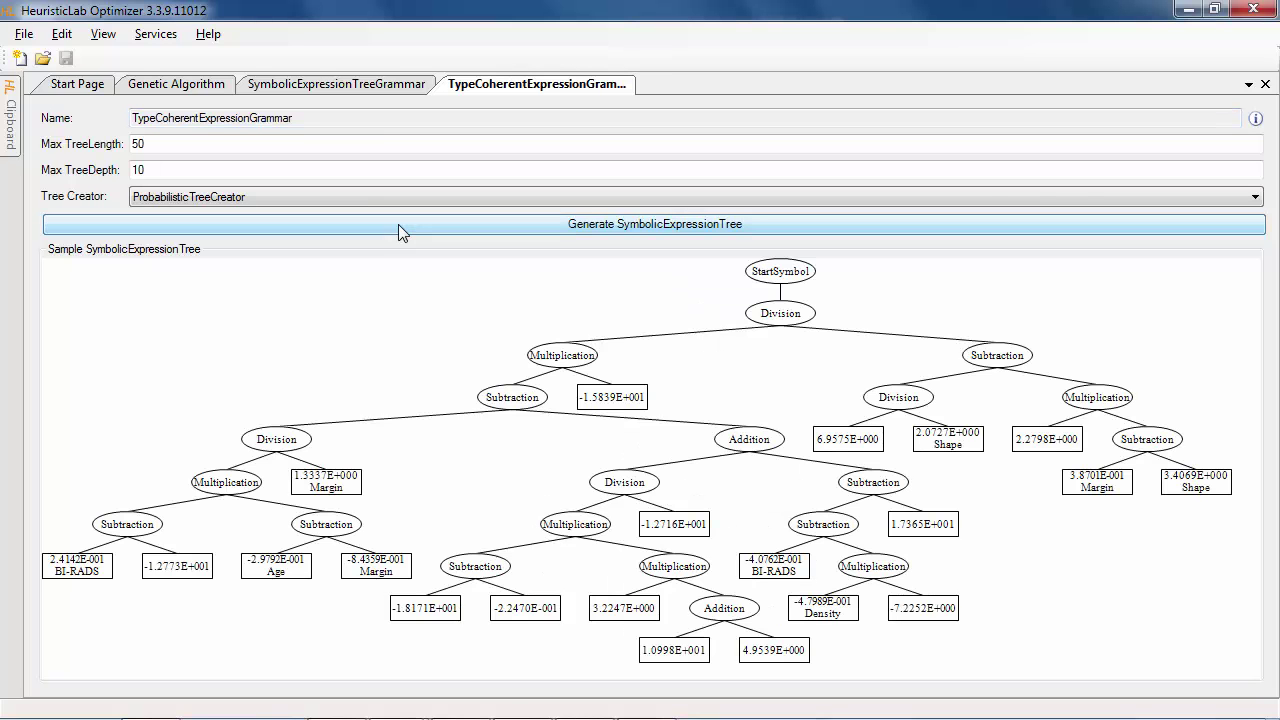
click(398, 224)
click(398, 224)
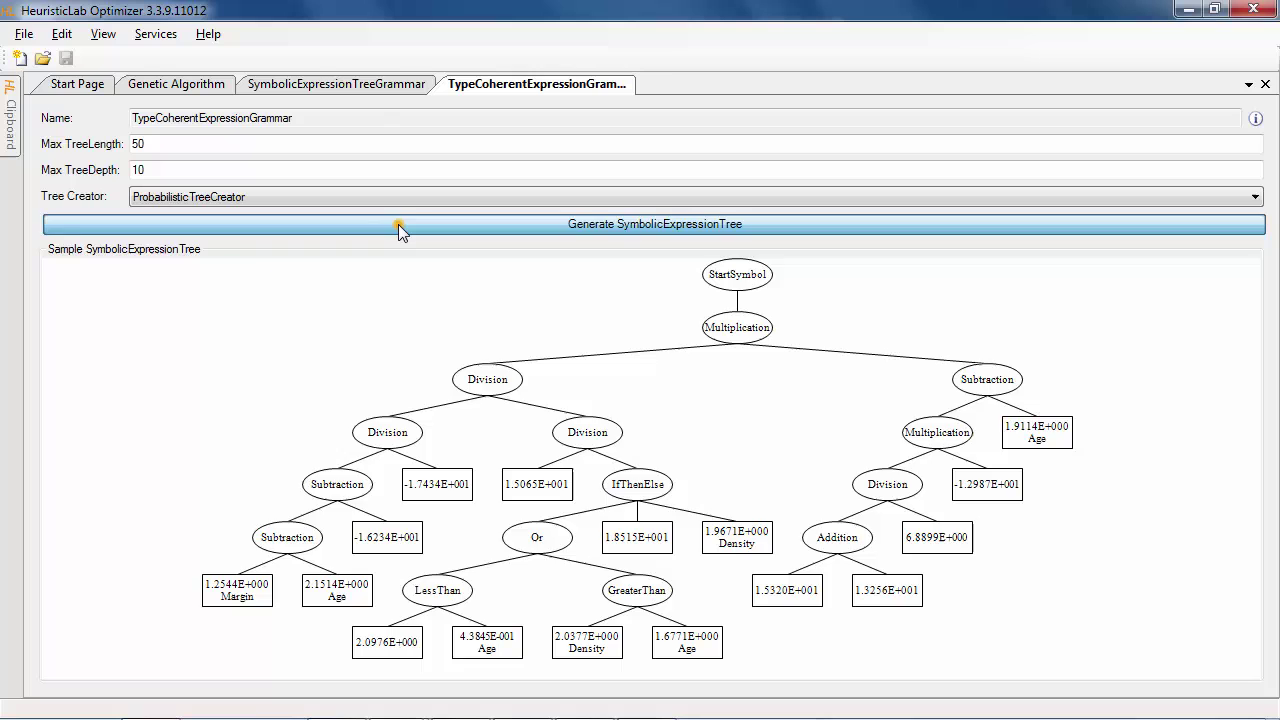
click(1265, 84)
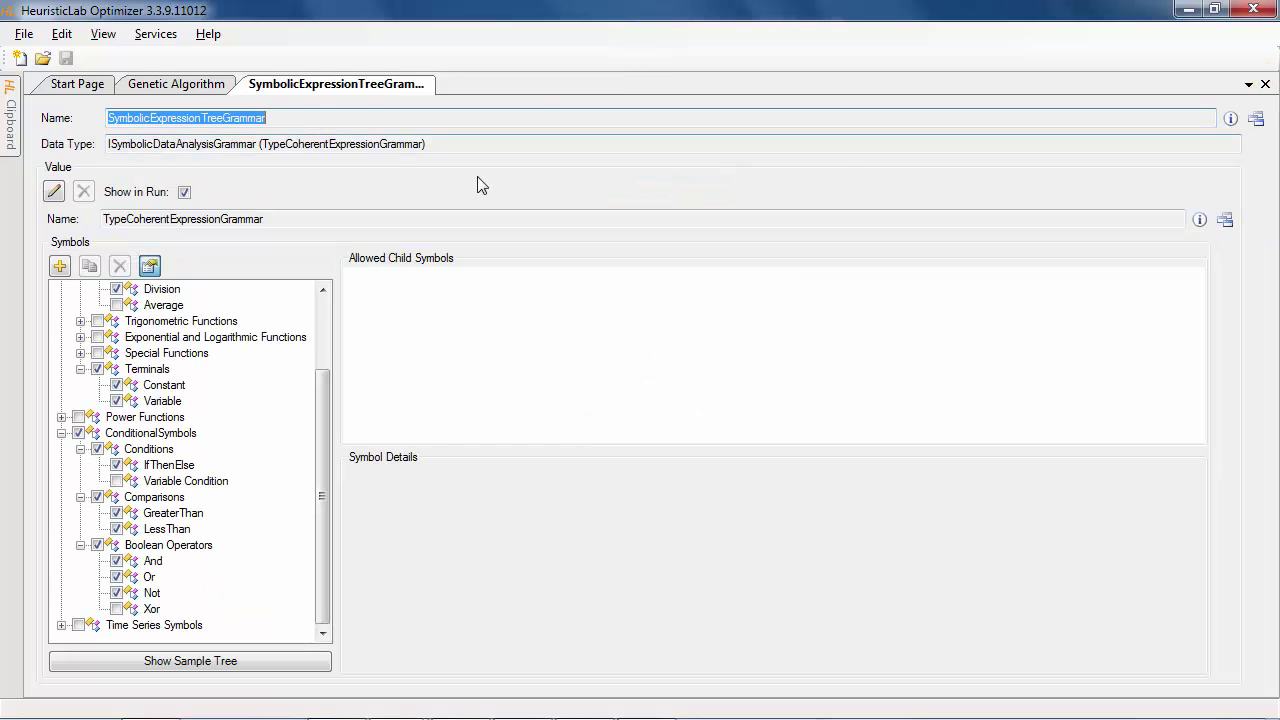
- Set the genetic algorithm's MaximumGenerations to 100 and PopulationSize to 500
click(1265, 84)
click(145, 150)
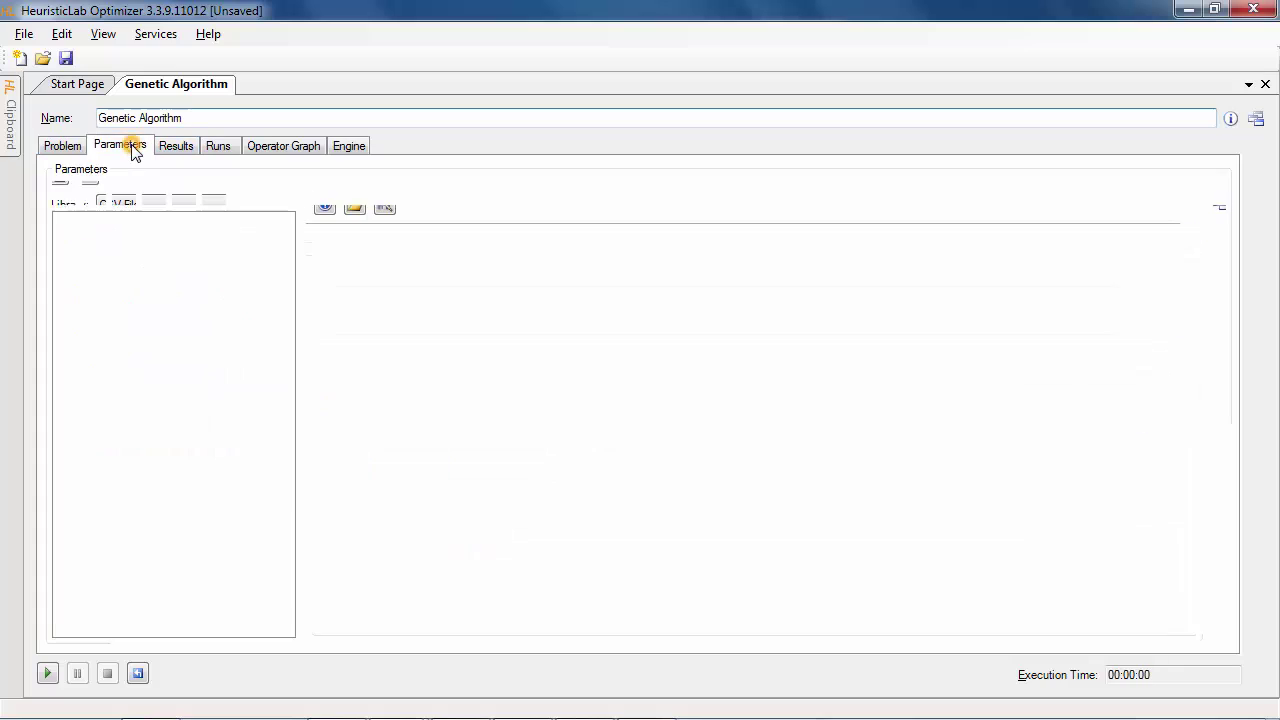
click(170, 272)
click(417, 338)
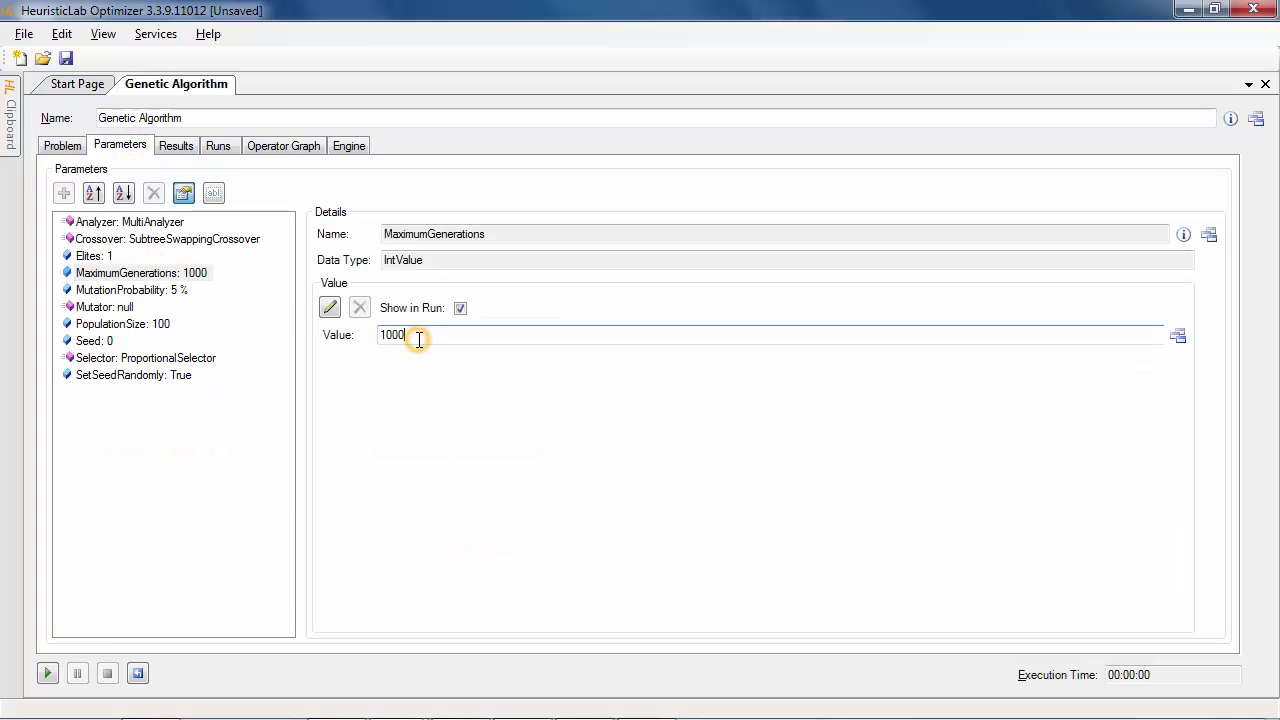
key(BackSpace)
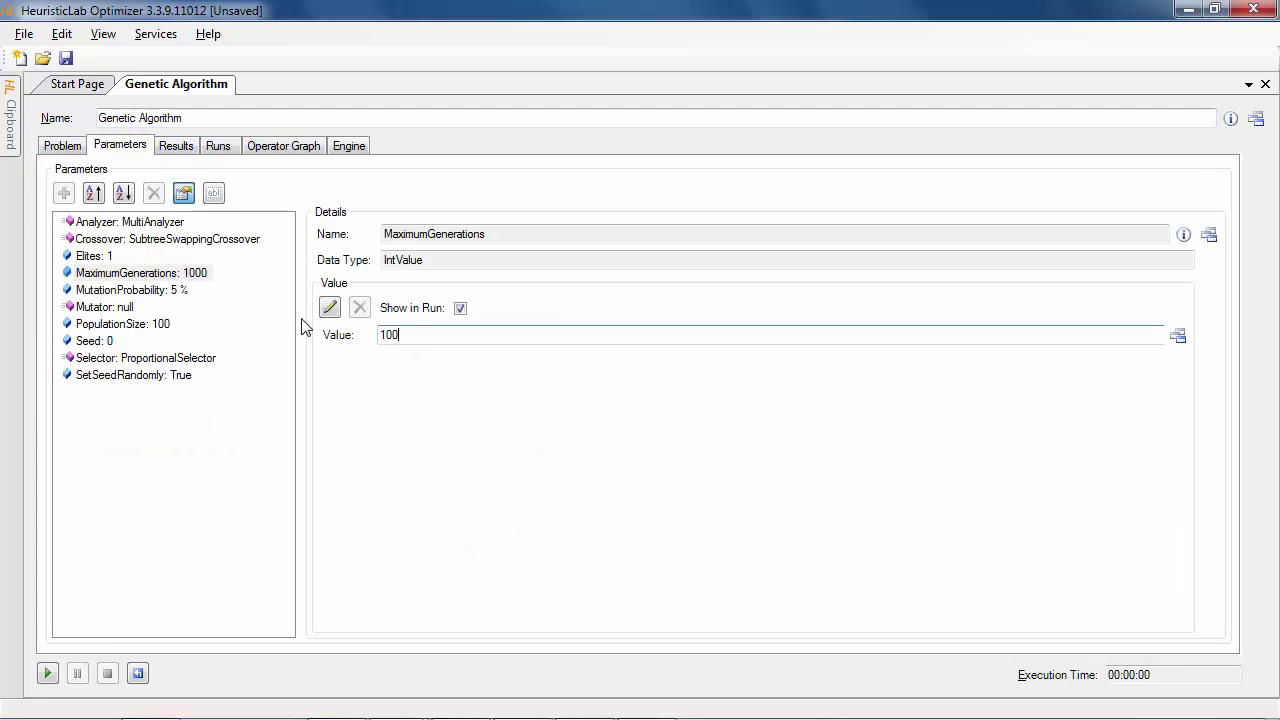
click(163, 323)
drag(381, 335, 391, 333)
text(5)
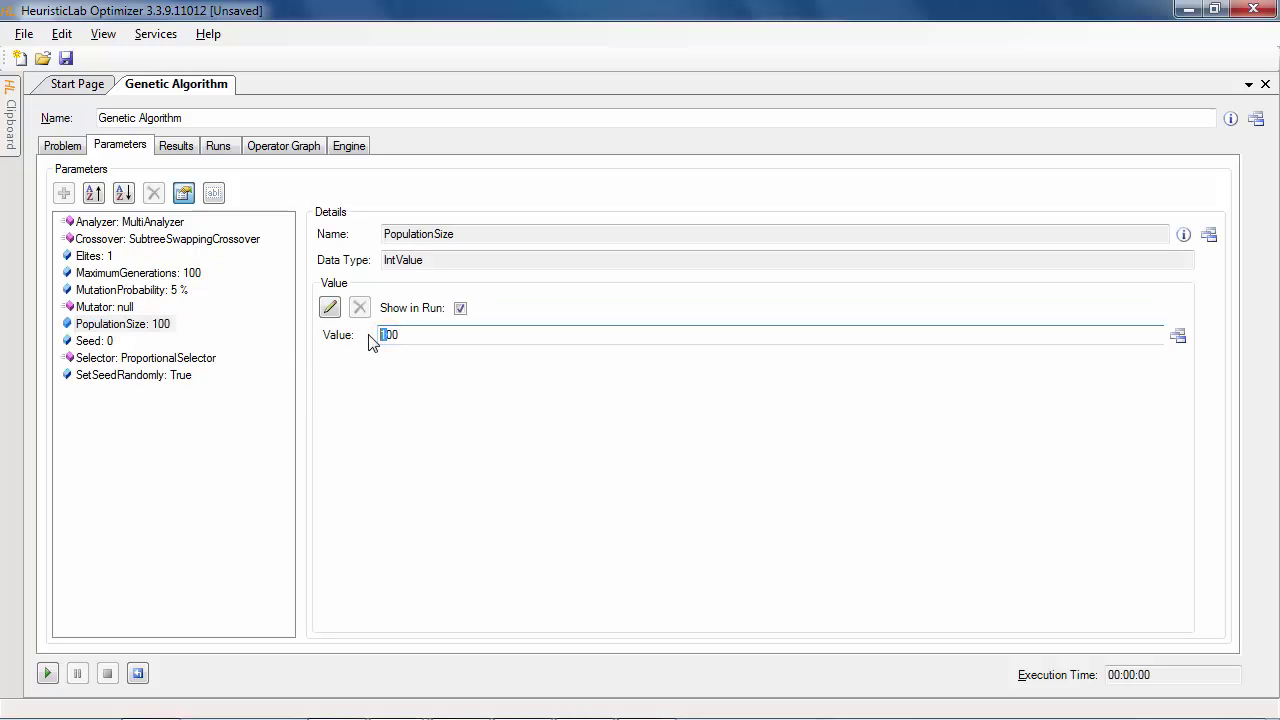
- Set MutationProbability to 25 % and the mutator to MultiSymbolicExpressionTreeManipulator
click(123, 289)
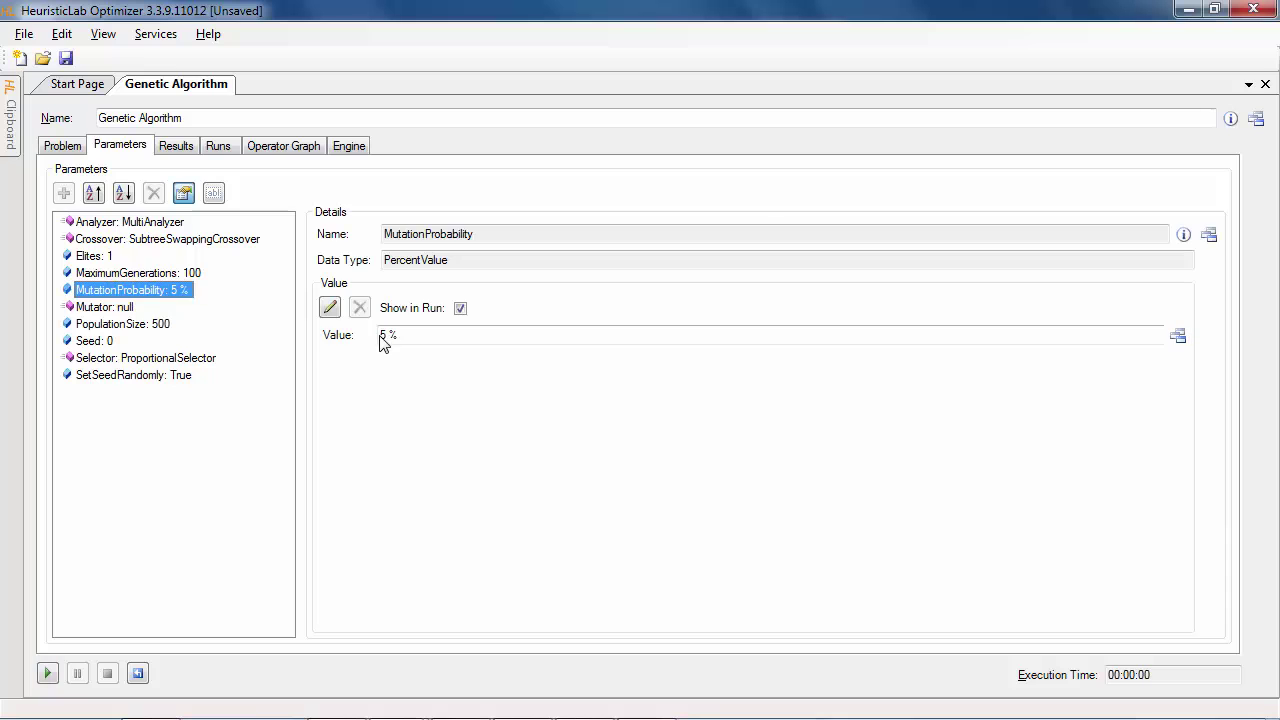
drag(379, 335, 388, 335)
text(25)
click(120, 307)
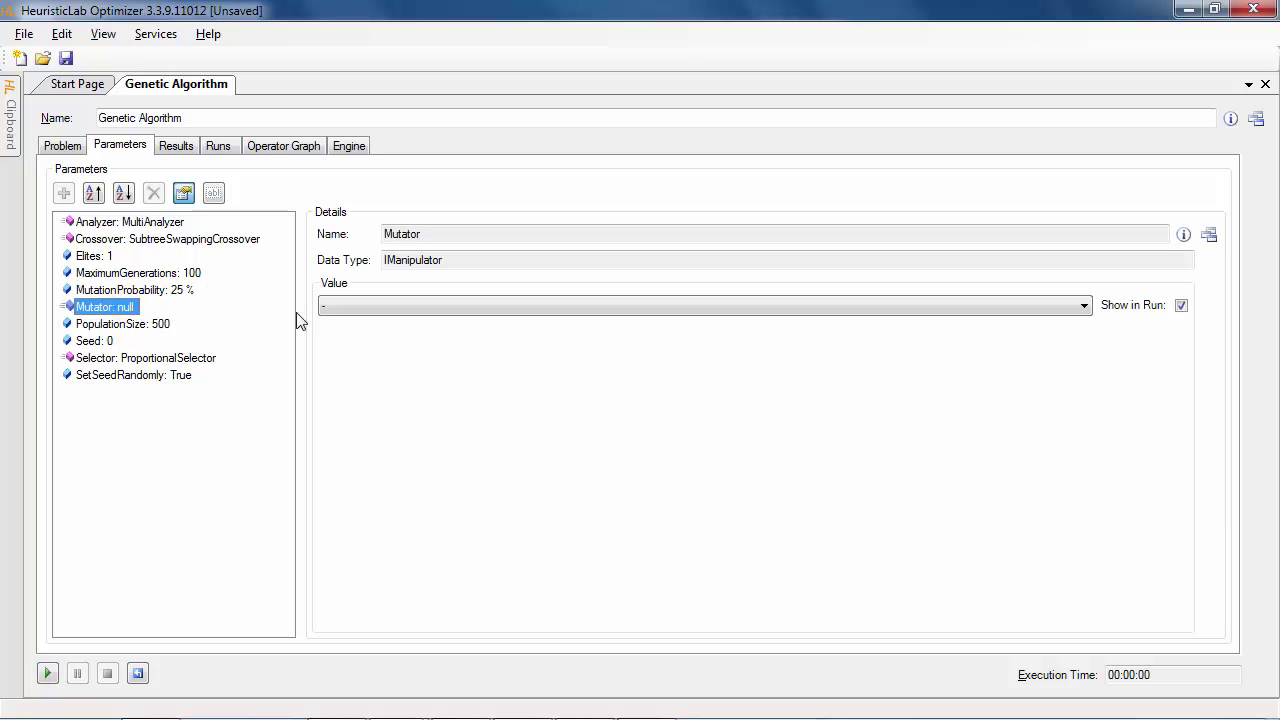
click(359, 308)
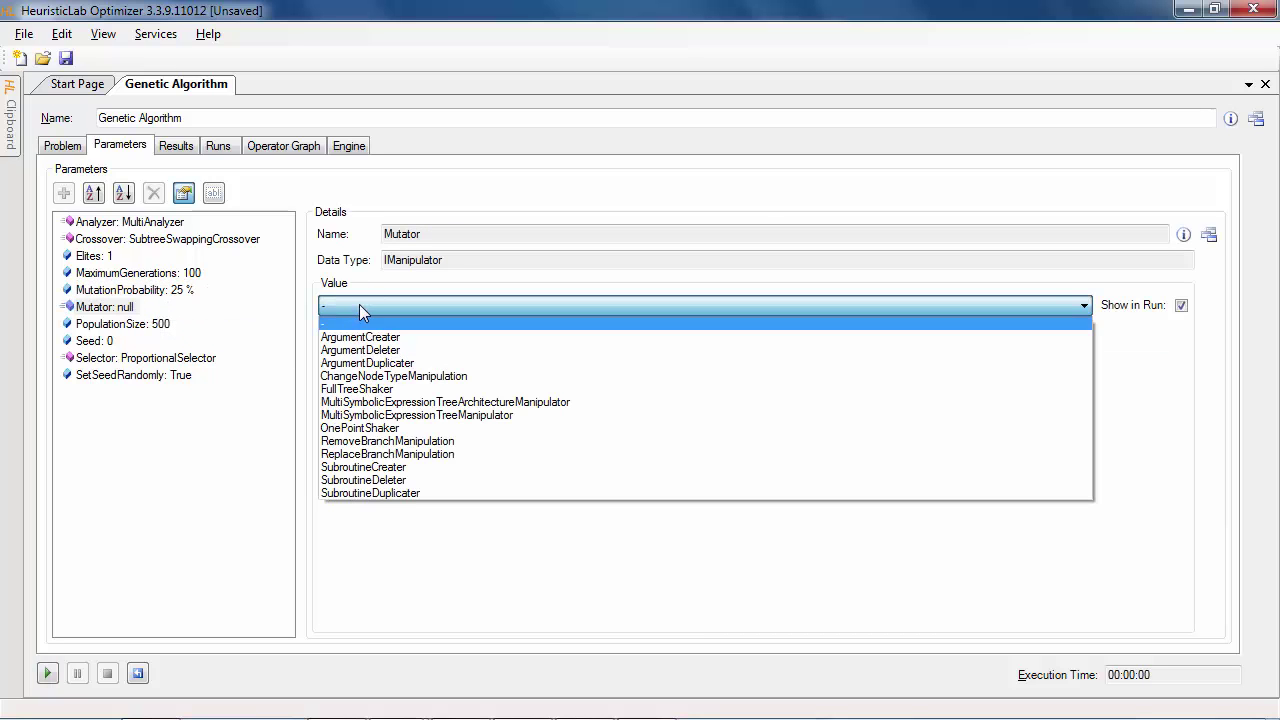
click(378, 415)
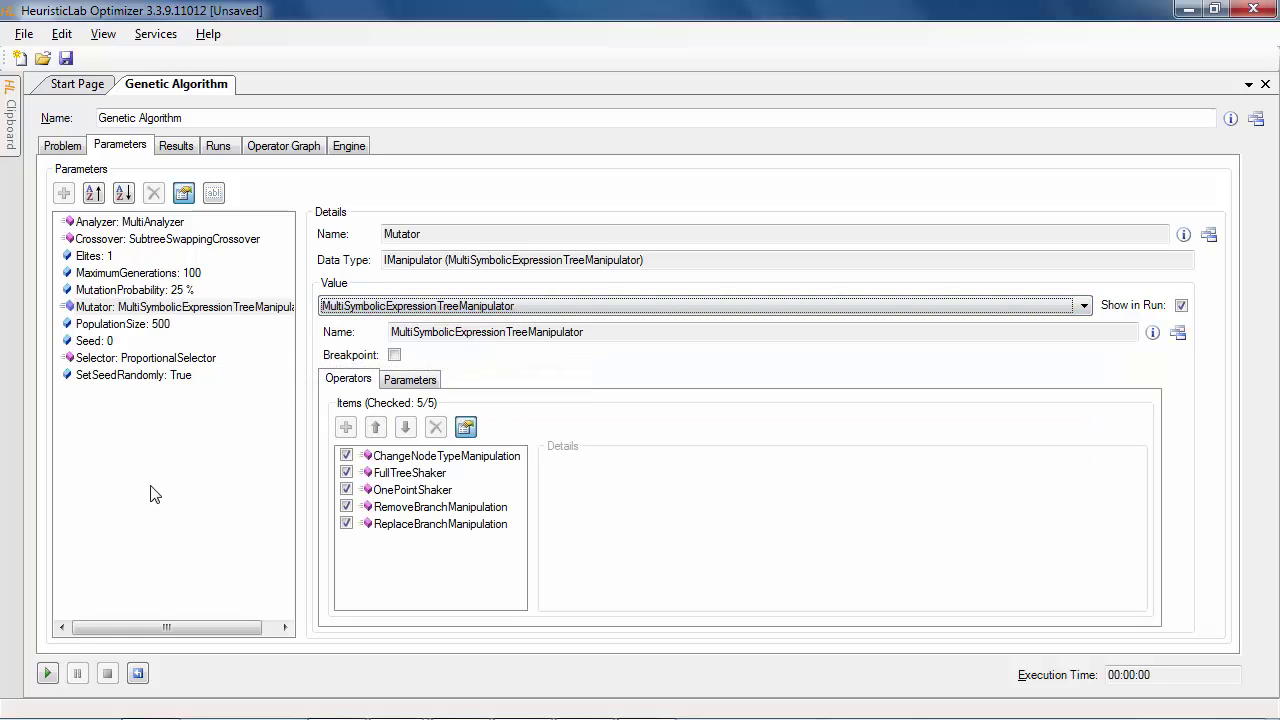
- Run the algorithm and open the best training solution (81.435 % training, 77.8125 % test accuracy)
click(48, 674)
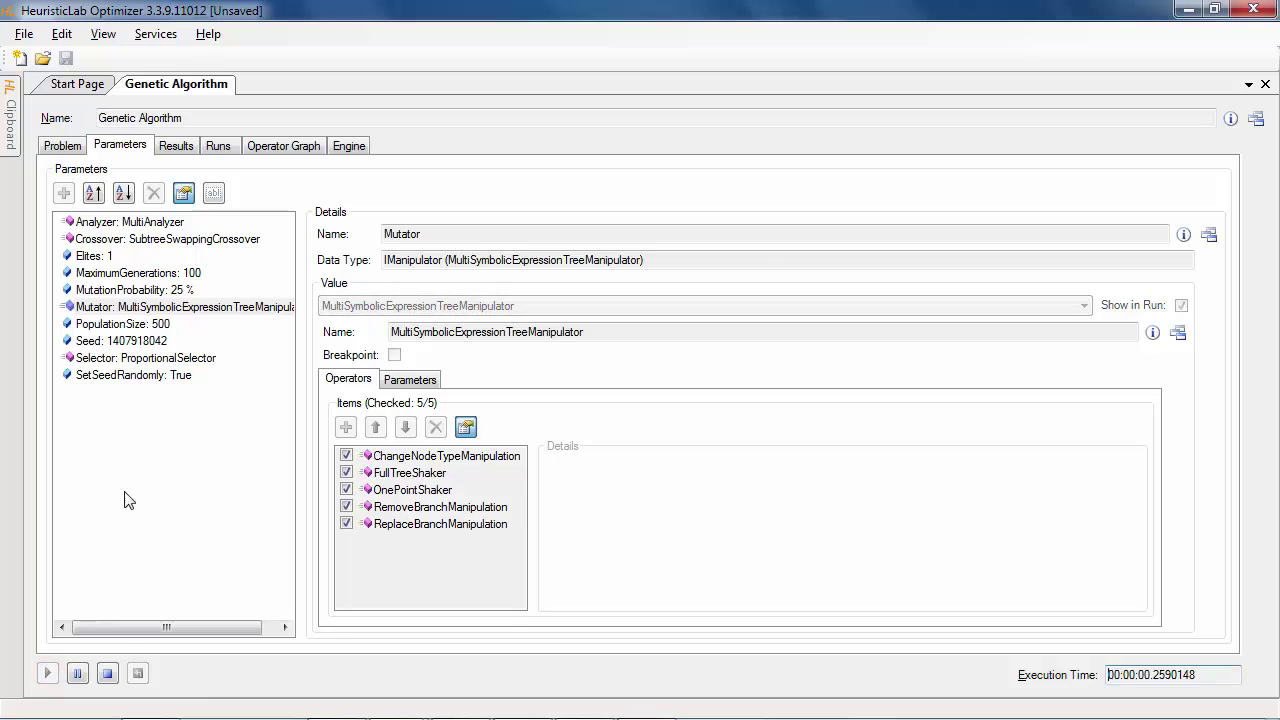
click(180, 147)
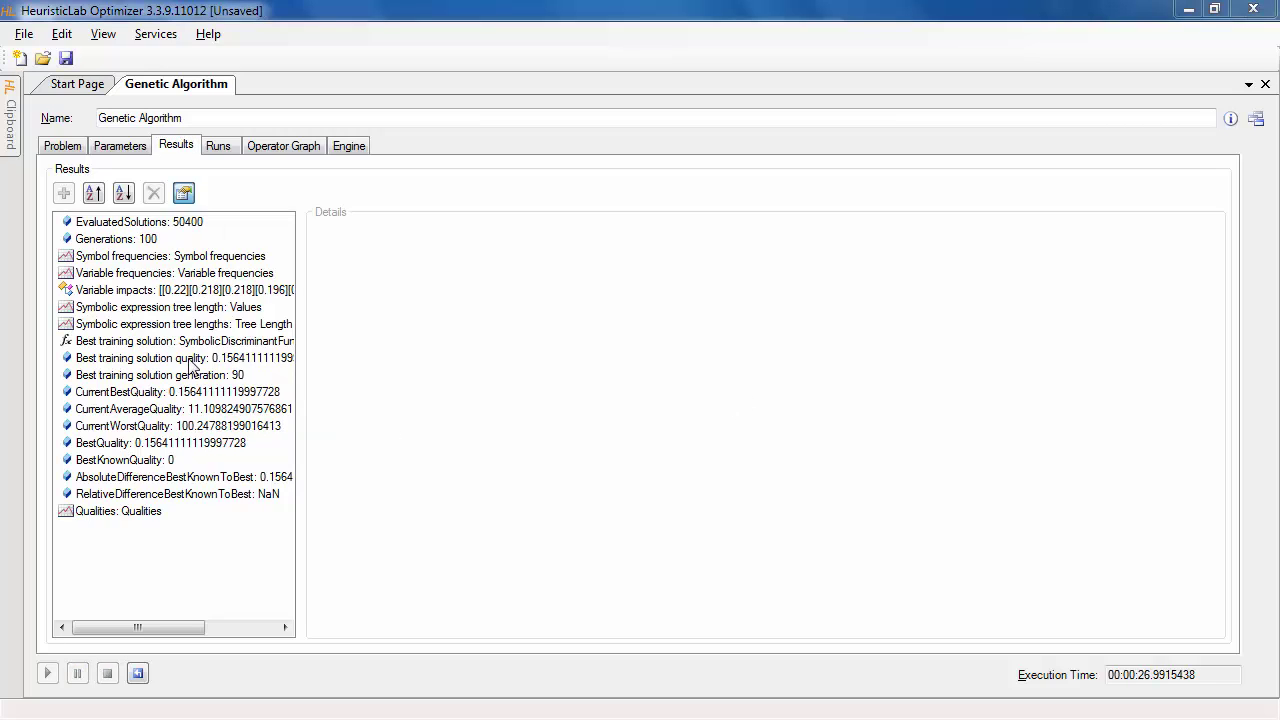
click(118, 341)
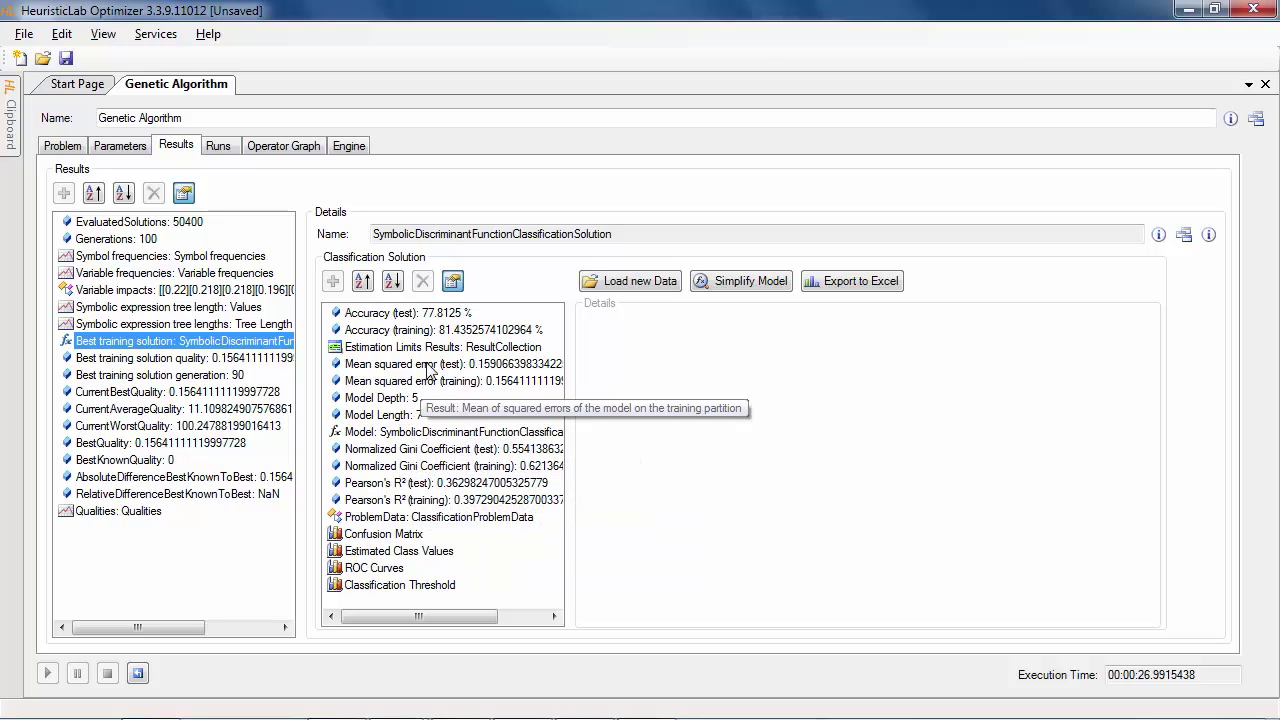
- Review test accuracy, confusion matrix and estimated class values, then show the Class 0/1 ROC curves
click(434, 316)
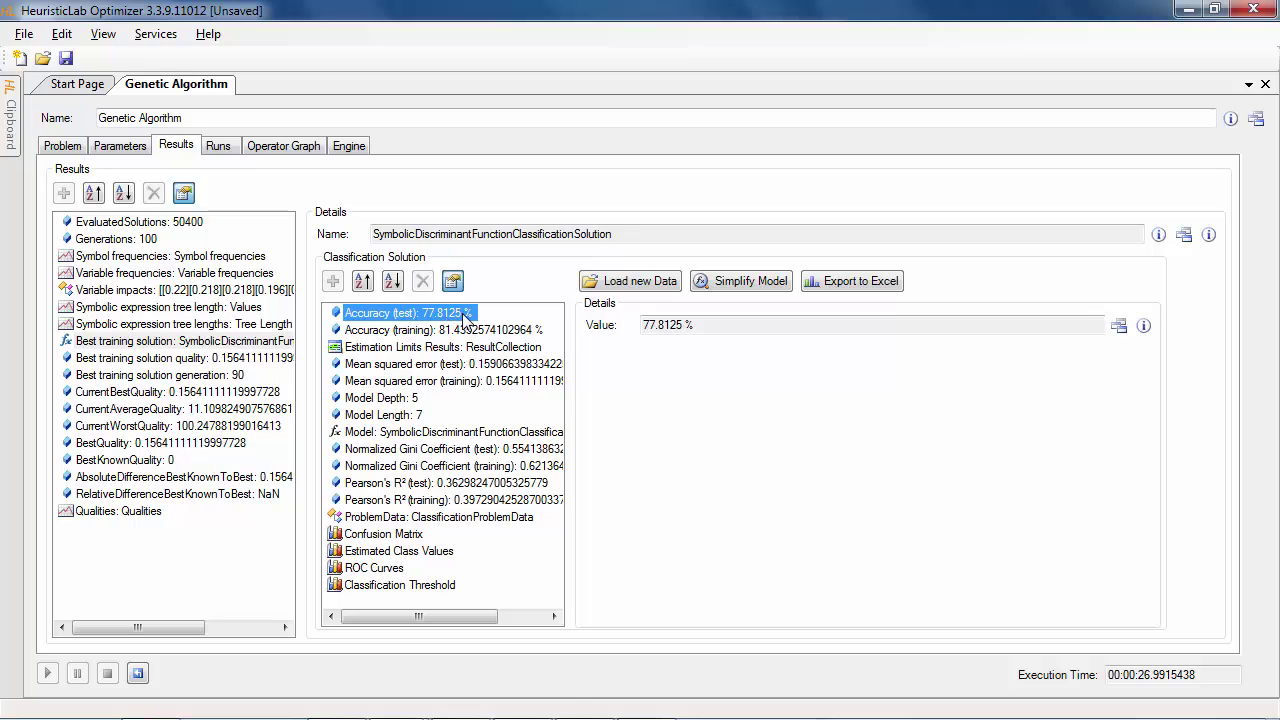
click(405, 537)
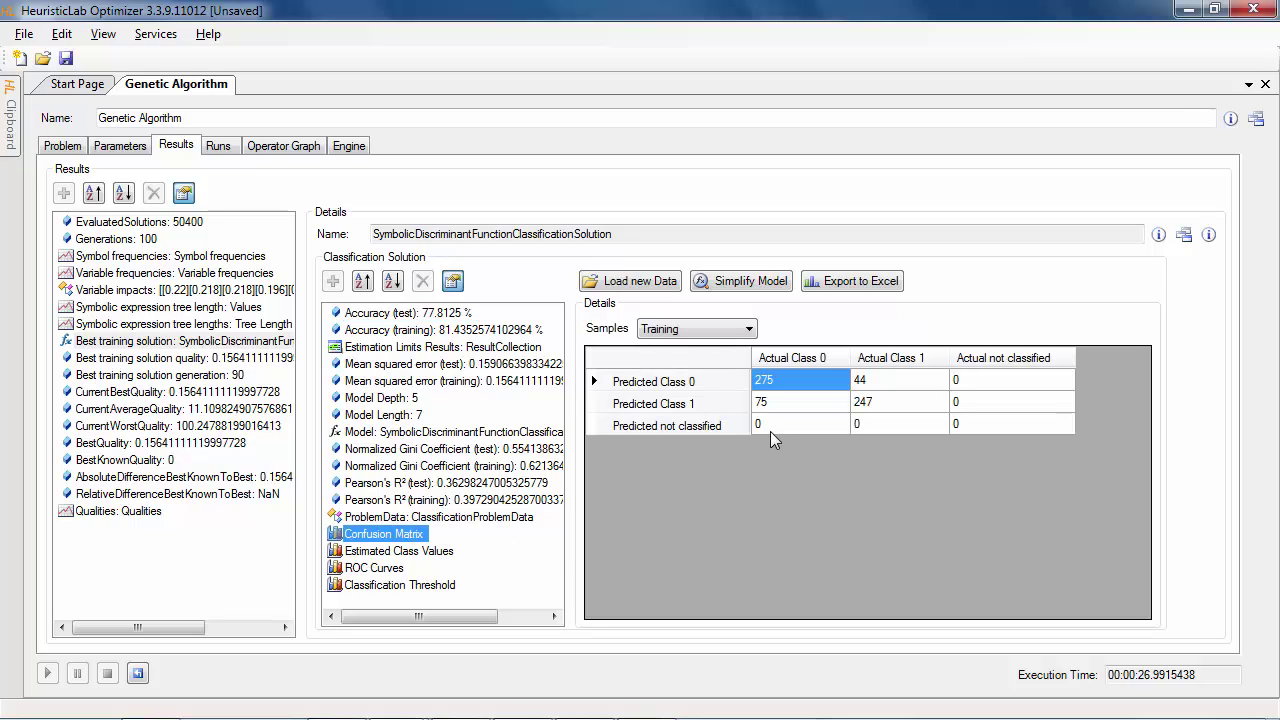
click(434, 553)
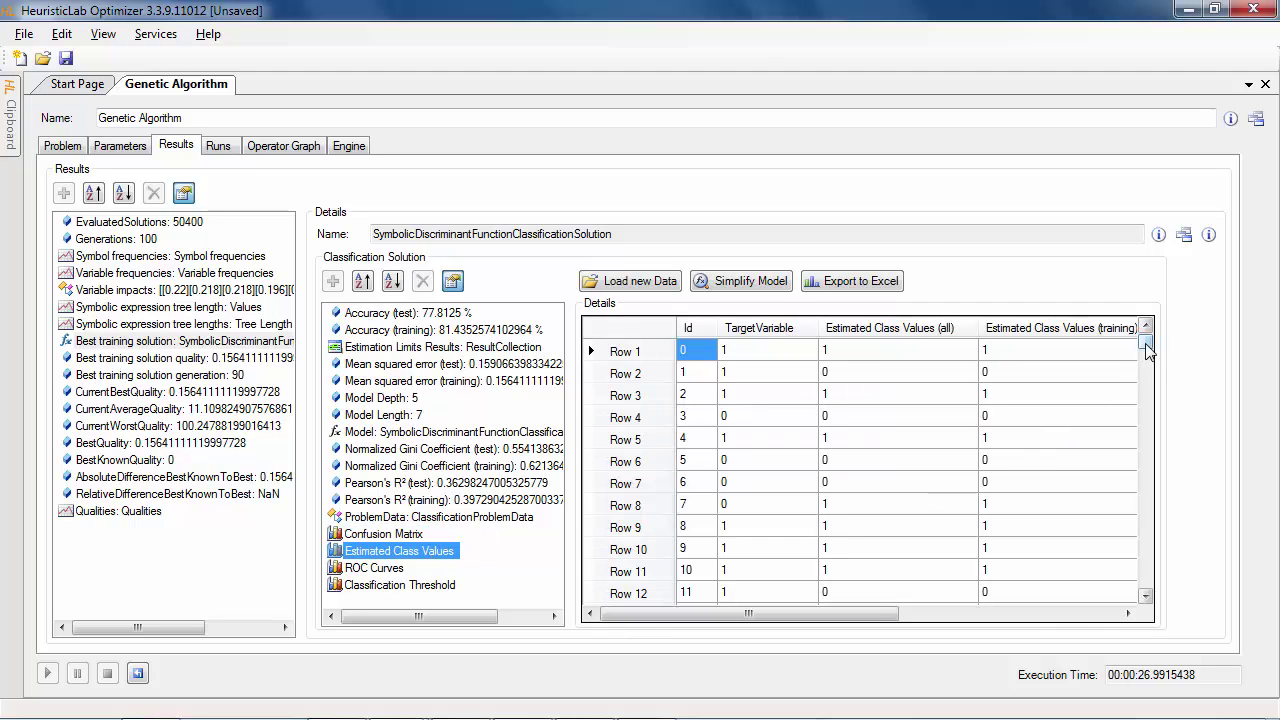
drag(1146, 345, 1148, 390)
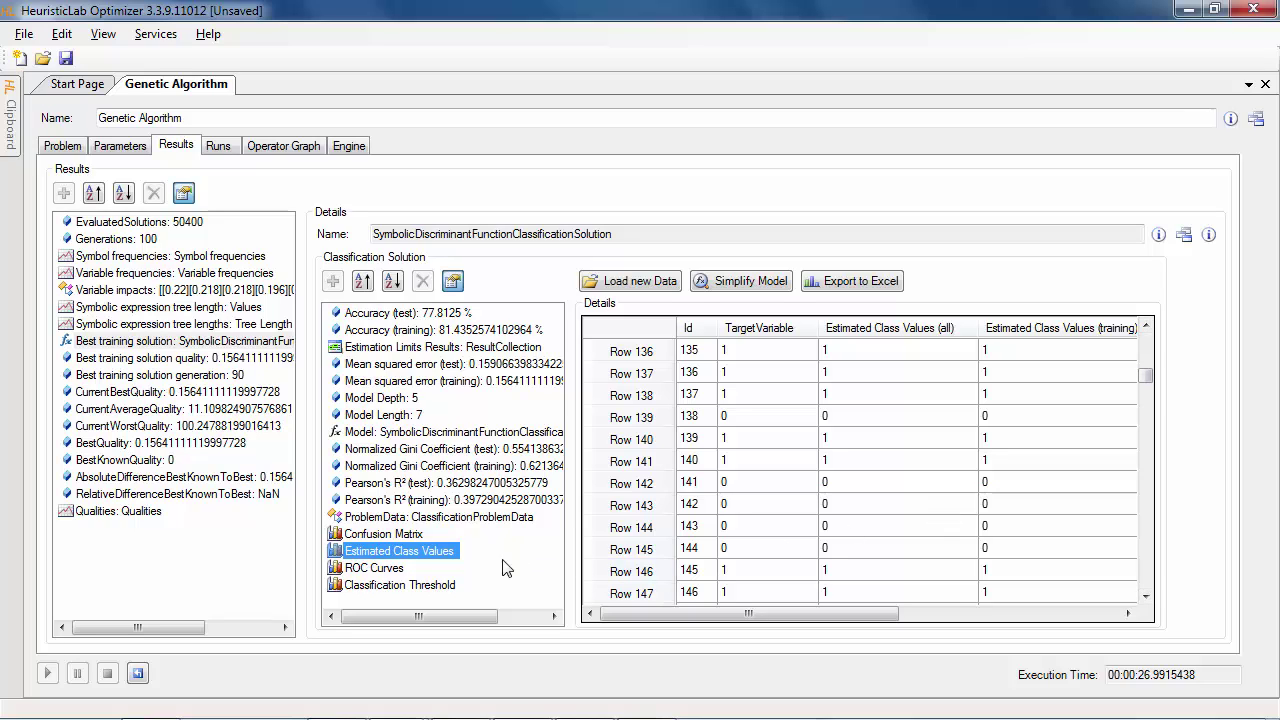
click(389, 572)
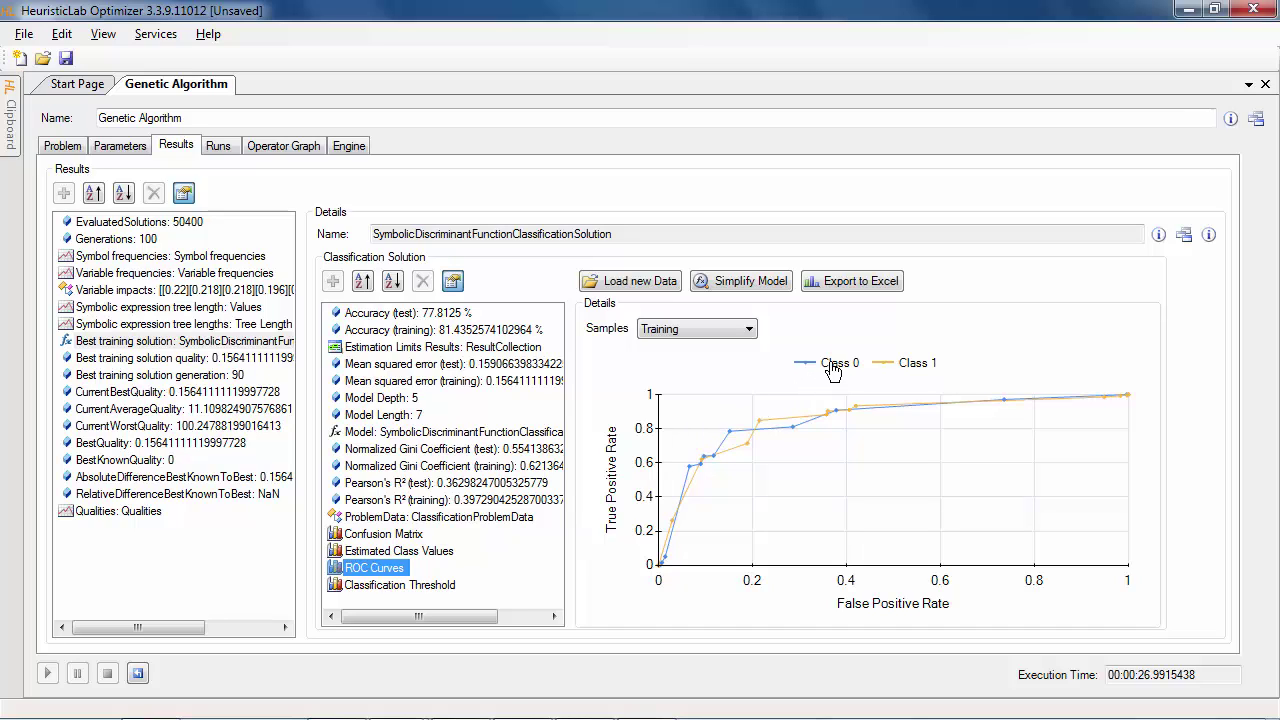
- Check the Class 0 ROC curve's AUC, then show the classification threshold chart with jitter applied
mouse_move(833, 370)
mouse_move(731, 434)
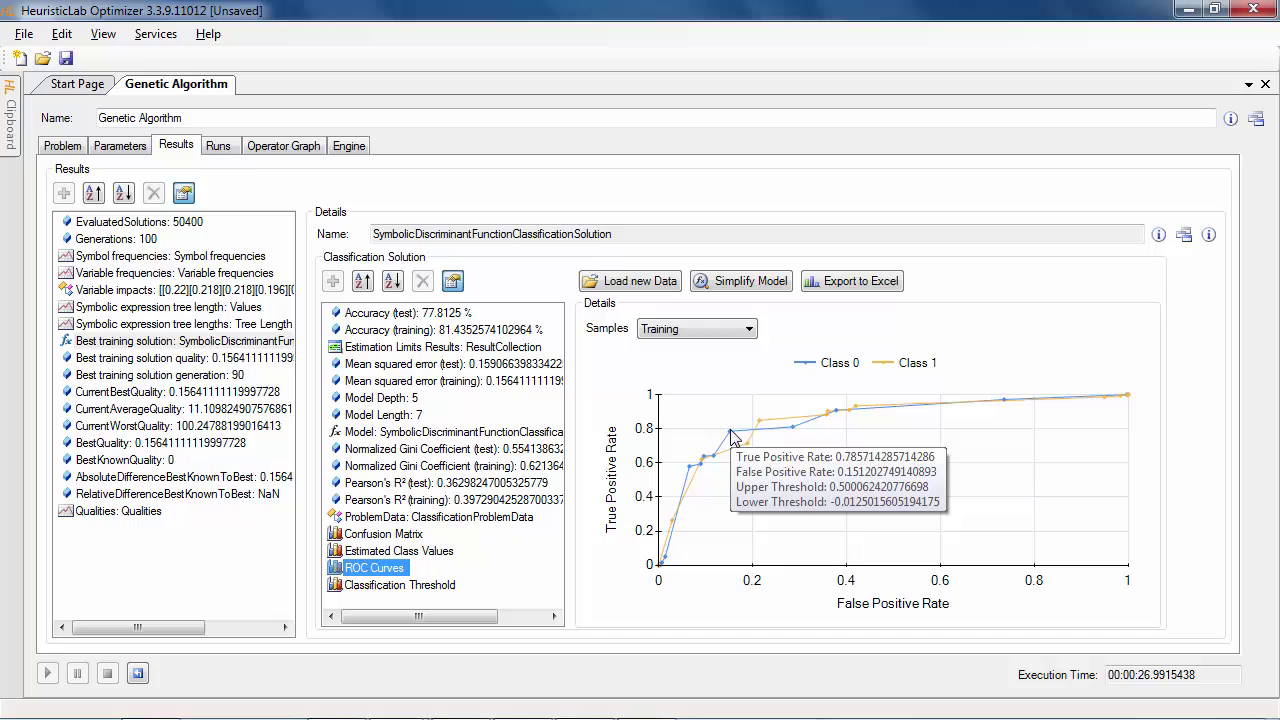
click(431, 585)
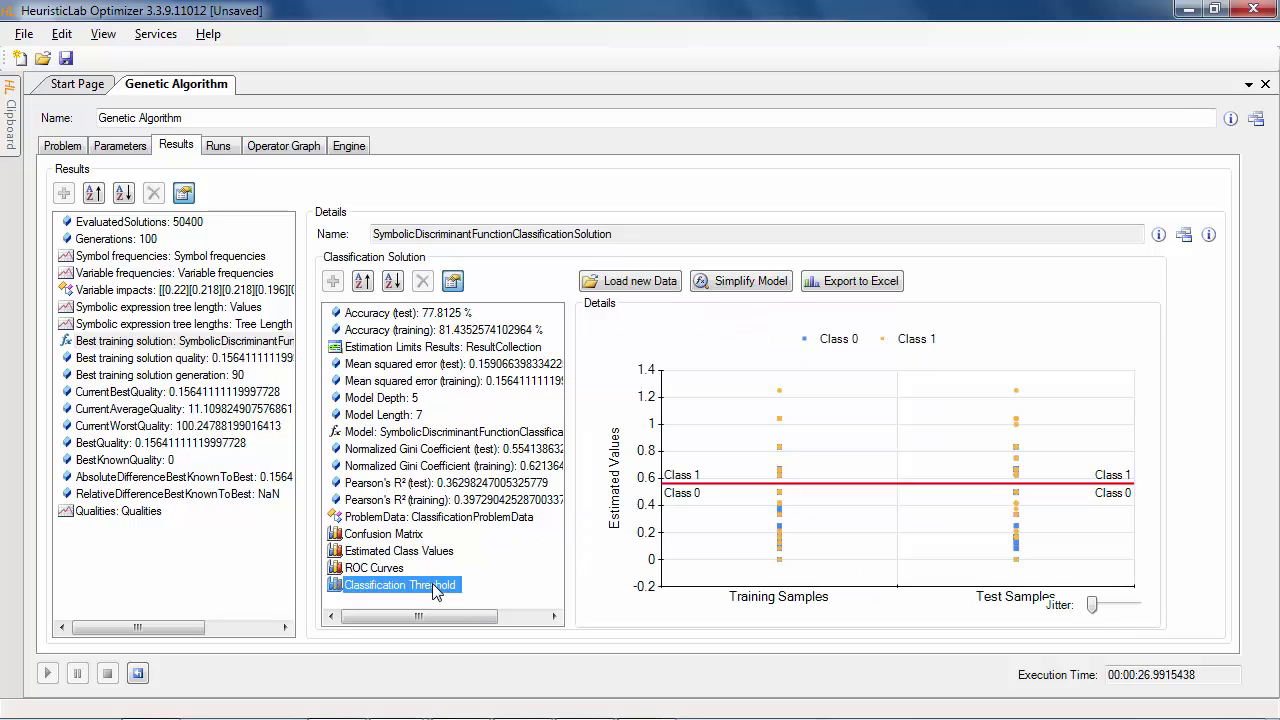
drag(1097, 605, 1106, 606)
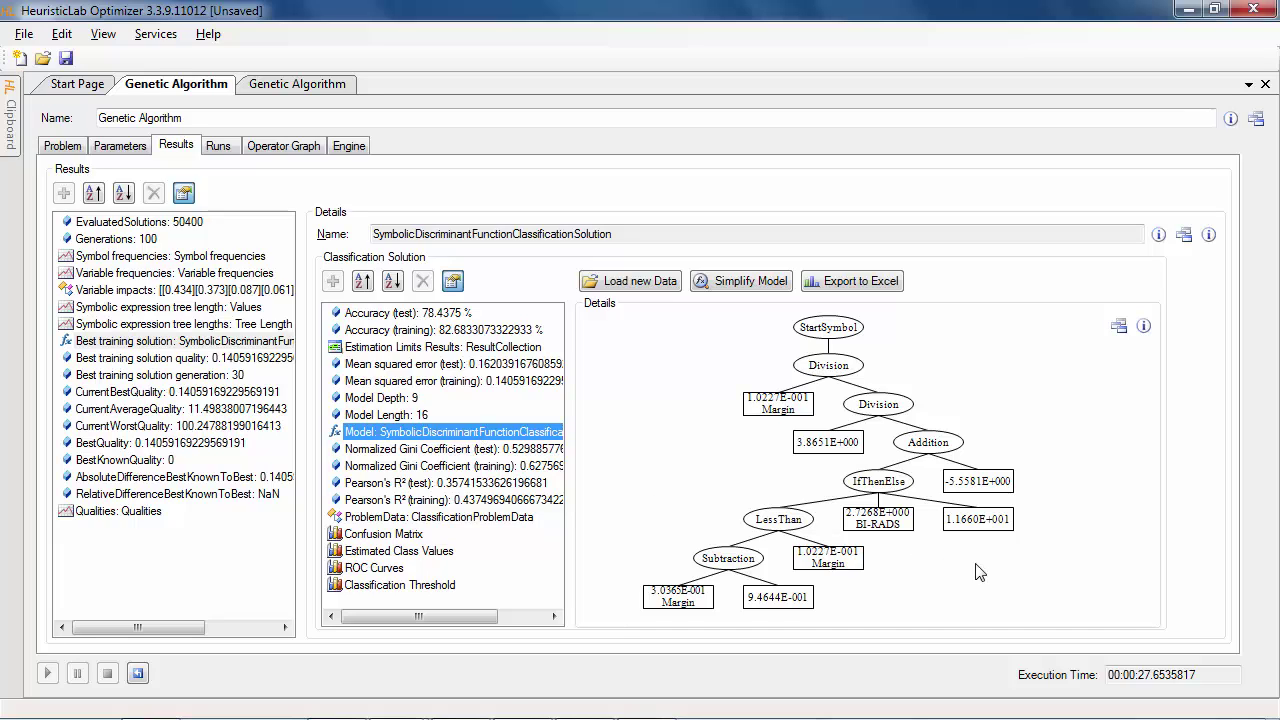
click(1120, 327)
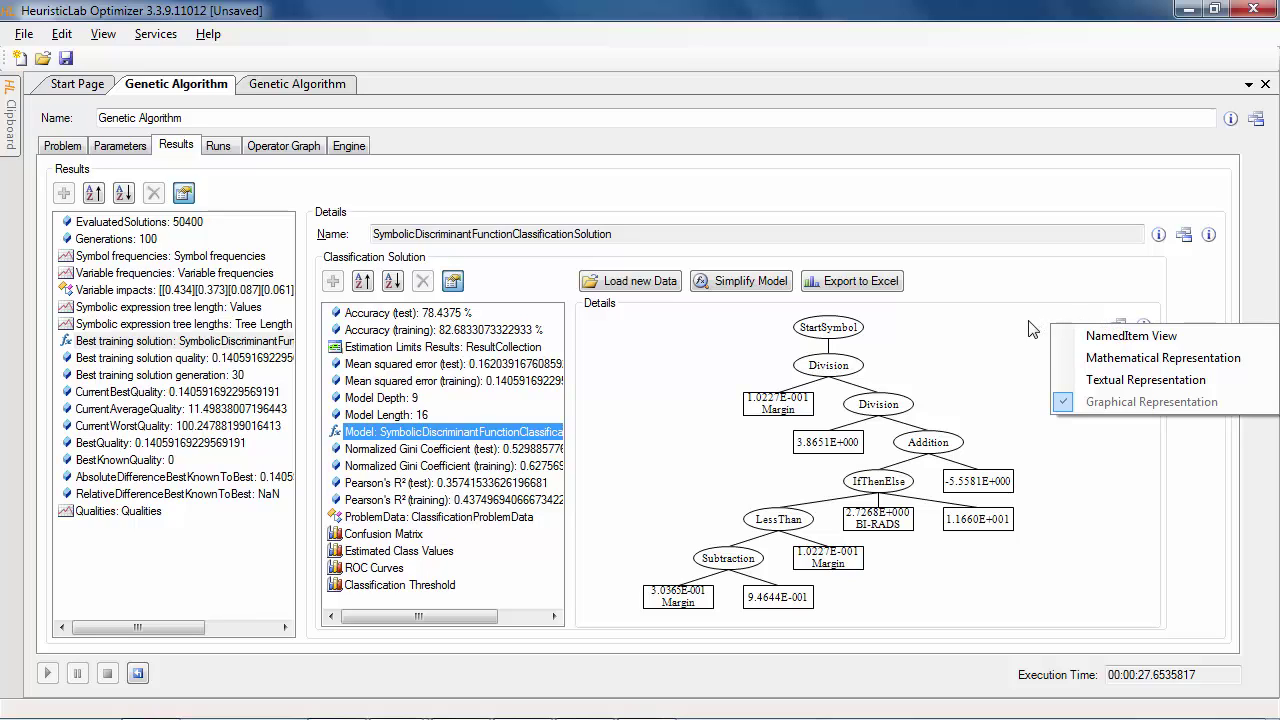
click(1002, 326)
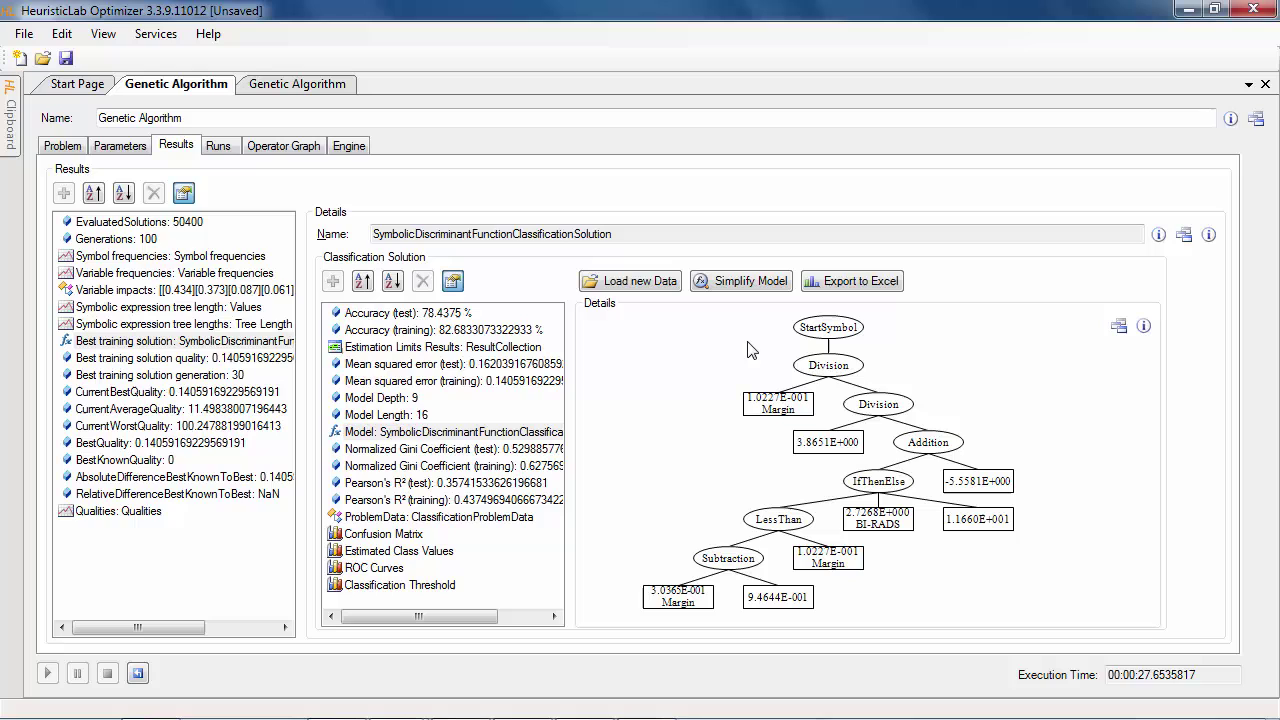
- Open the best model in the interactive simplifier and jitter its classification threshold chart
click(739, 283)
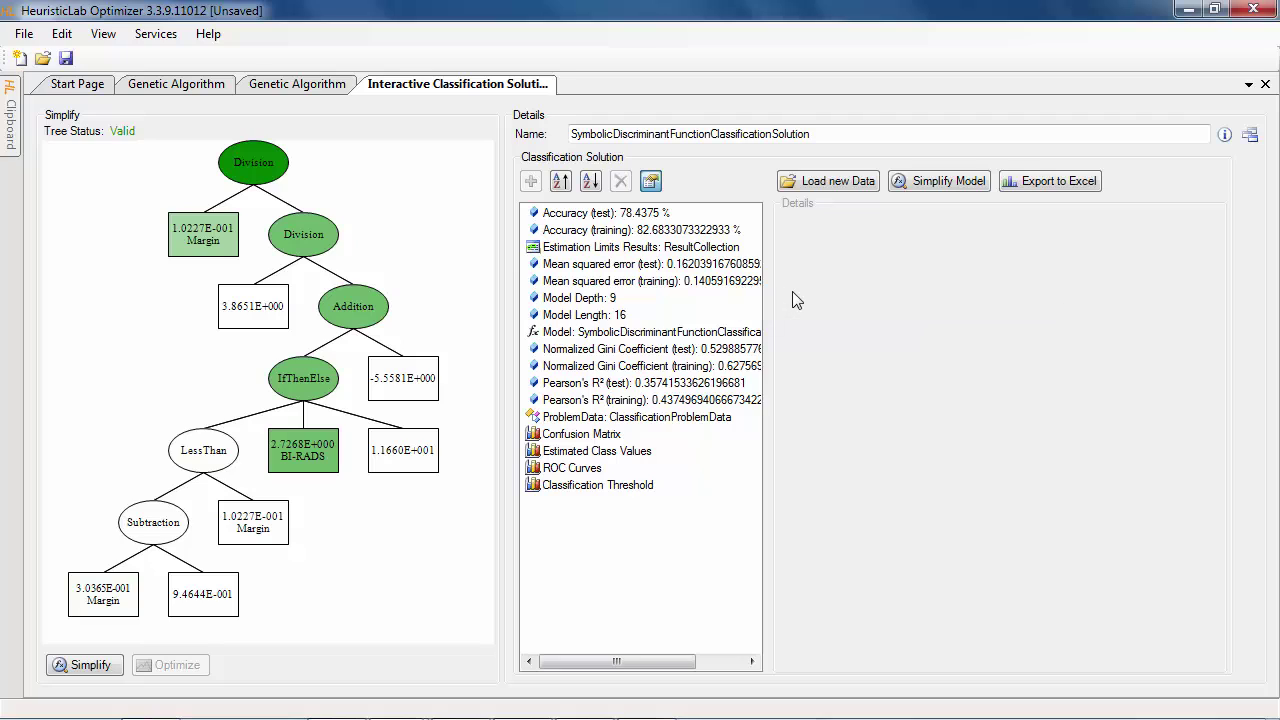
click(645, 486)
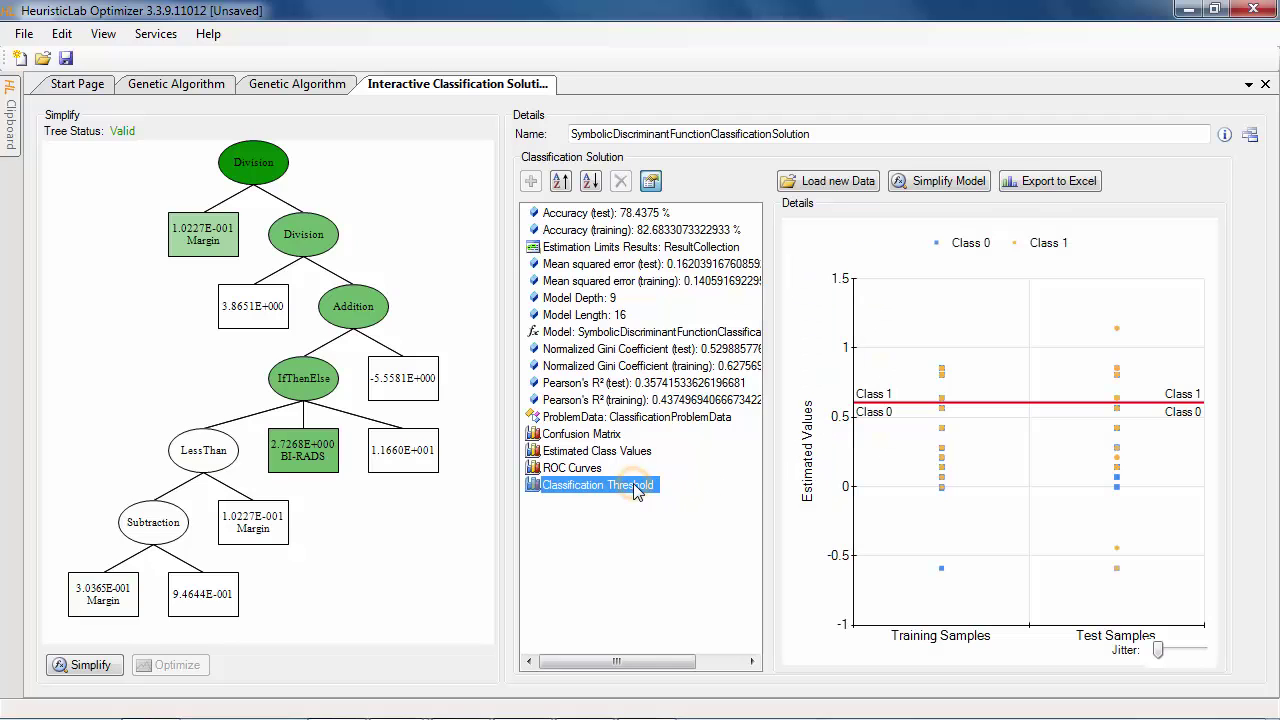
drag(1160, 650, 1173, 652)
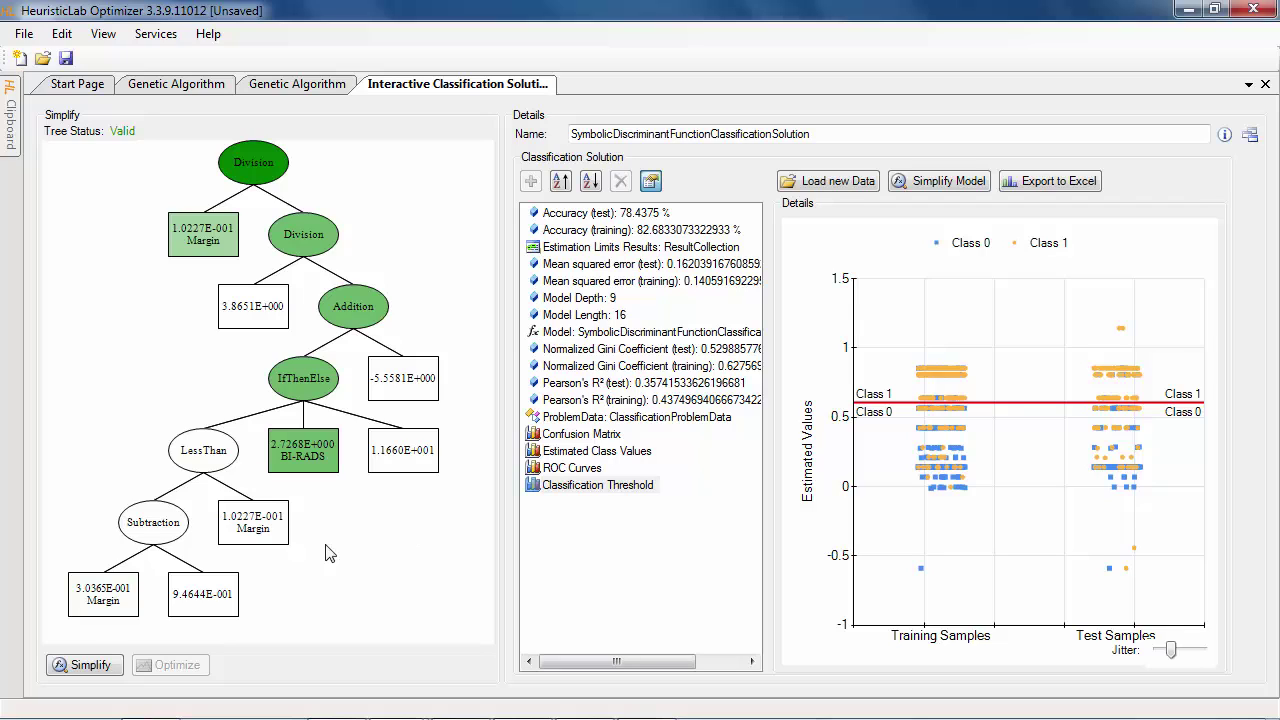
mouse_move(210, 455)
mouse_move(293, 390)
- Replace LessThan and Margin with constants, simplifying to a length-5 BI-RADS Addition tree at 80 % accuracy
click(77, 668)
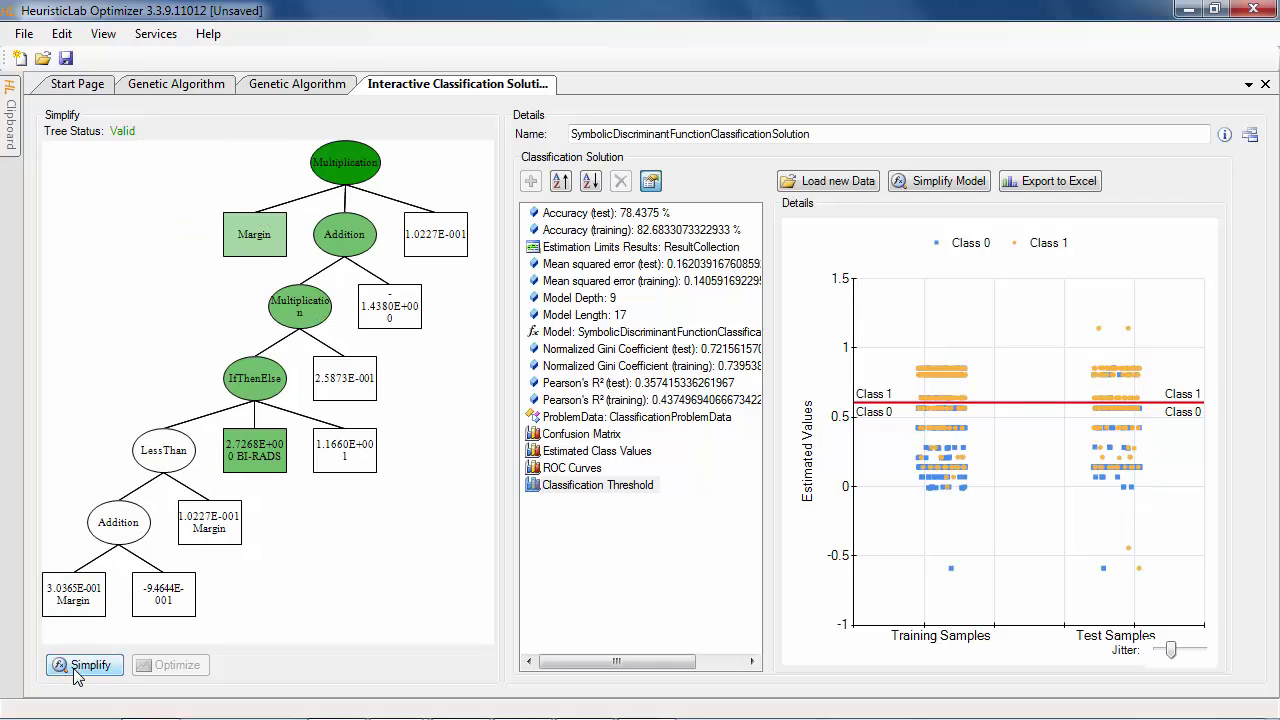
click(75, 669)
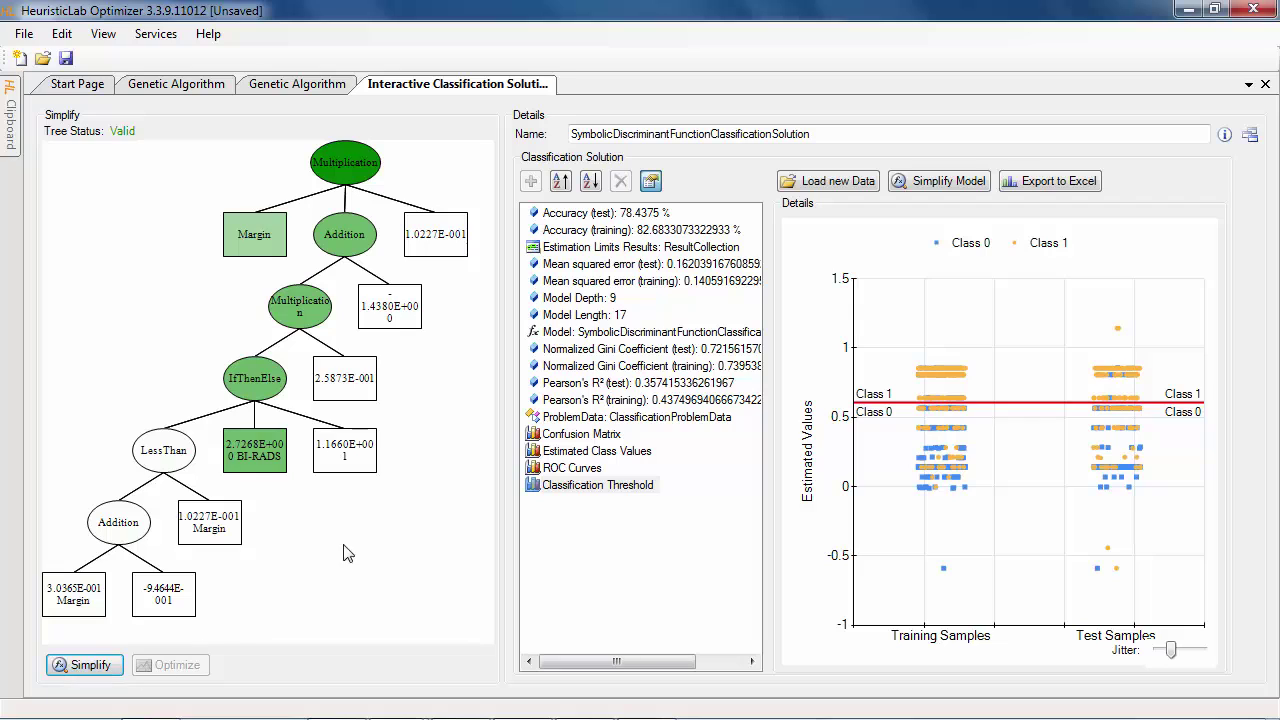
double_click(174, 458)
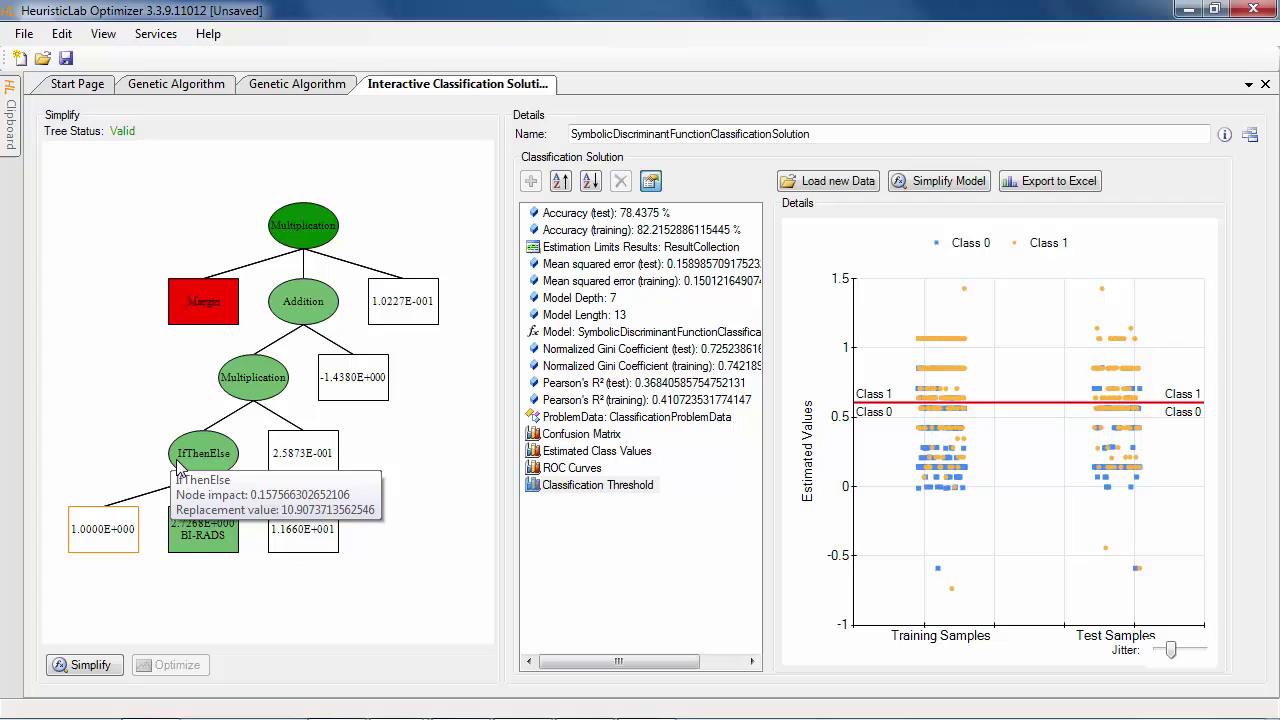
double_click(186, 314)
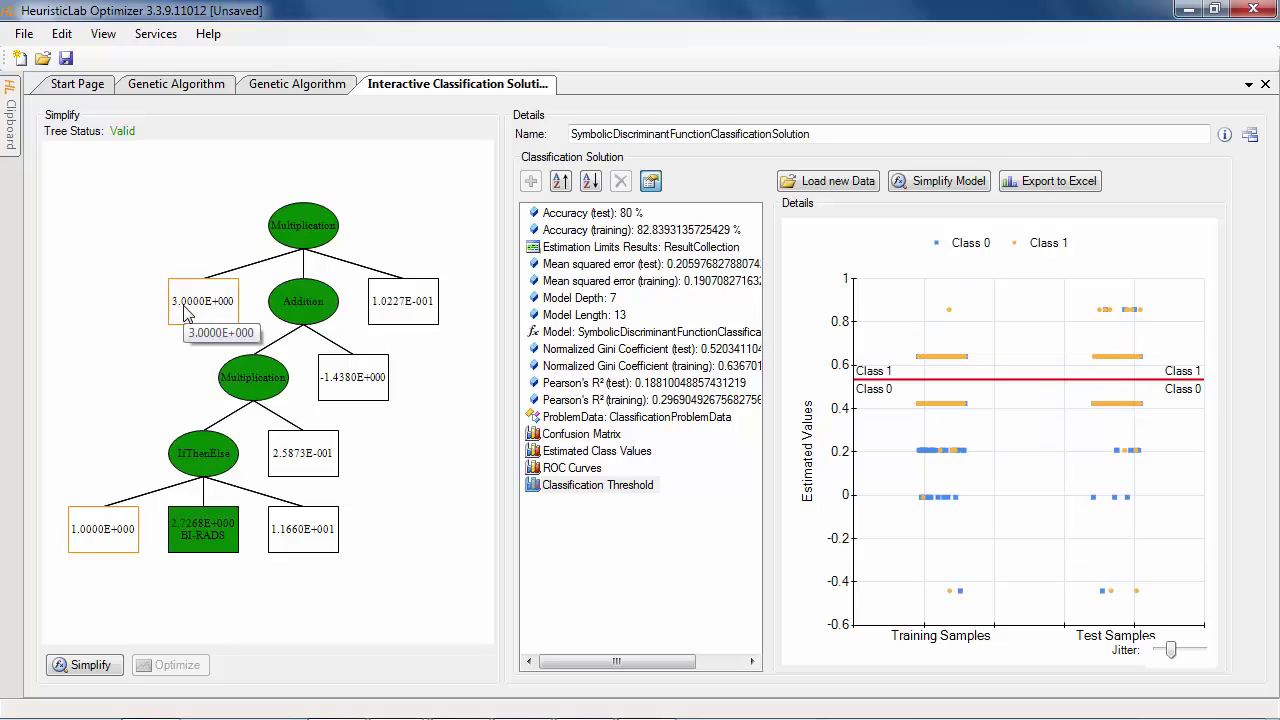
double_click(104, 540)
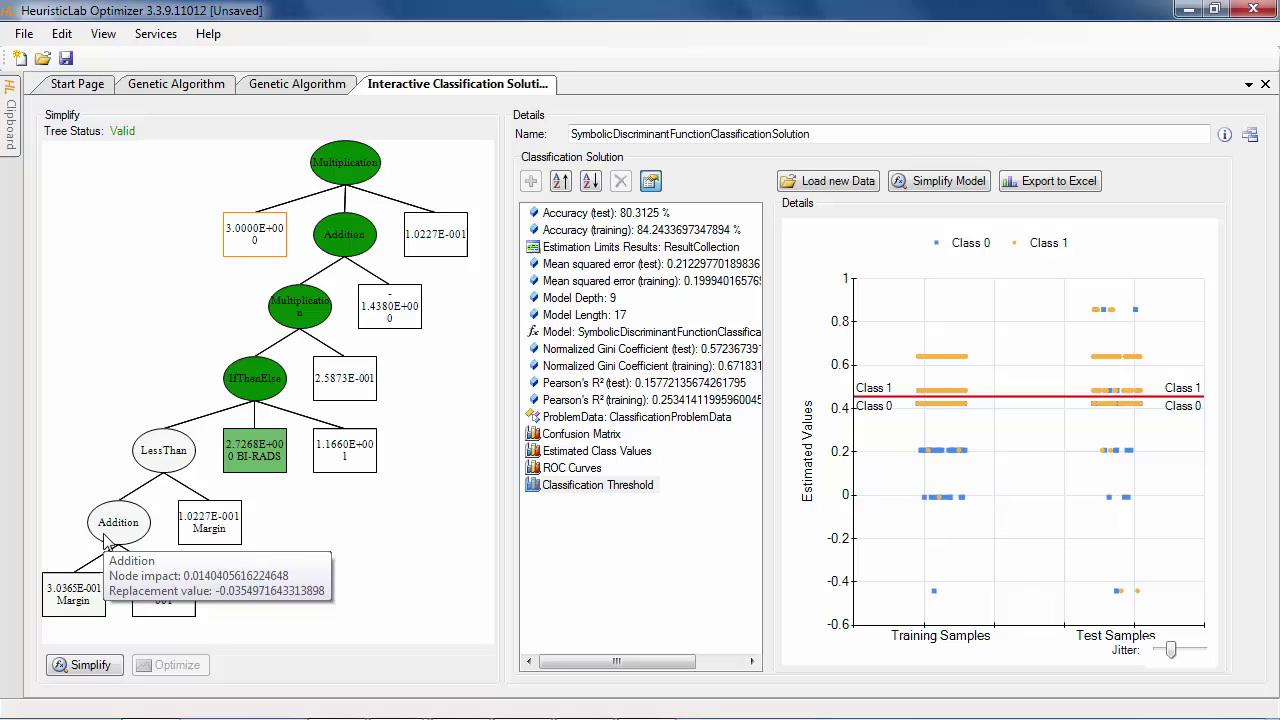
double_click(157, 462)
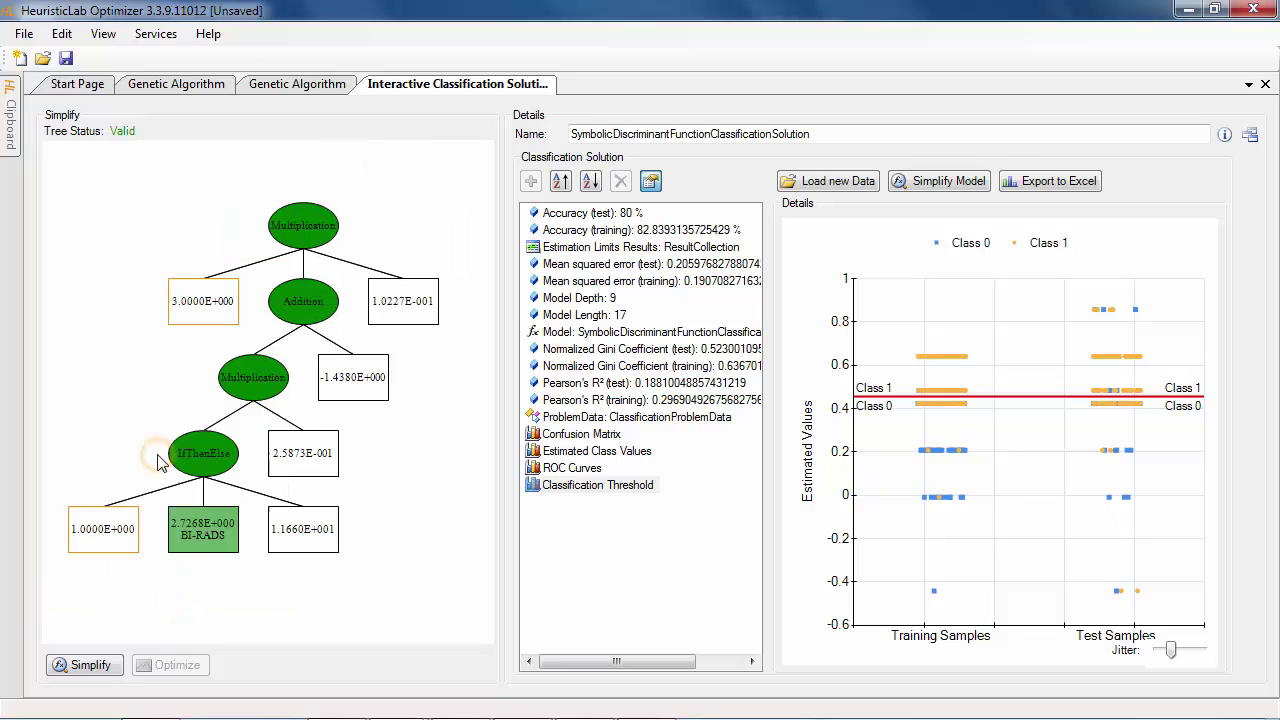
click(99, 668)
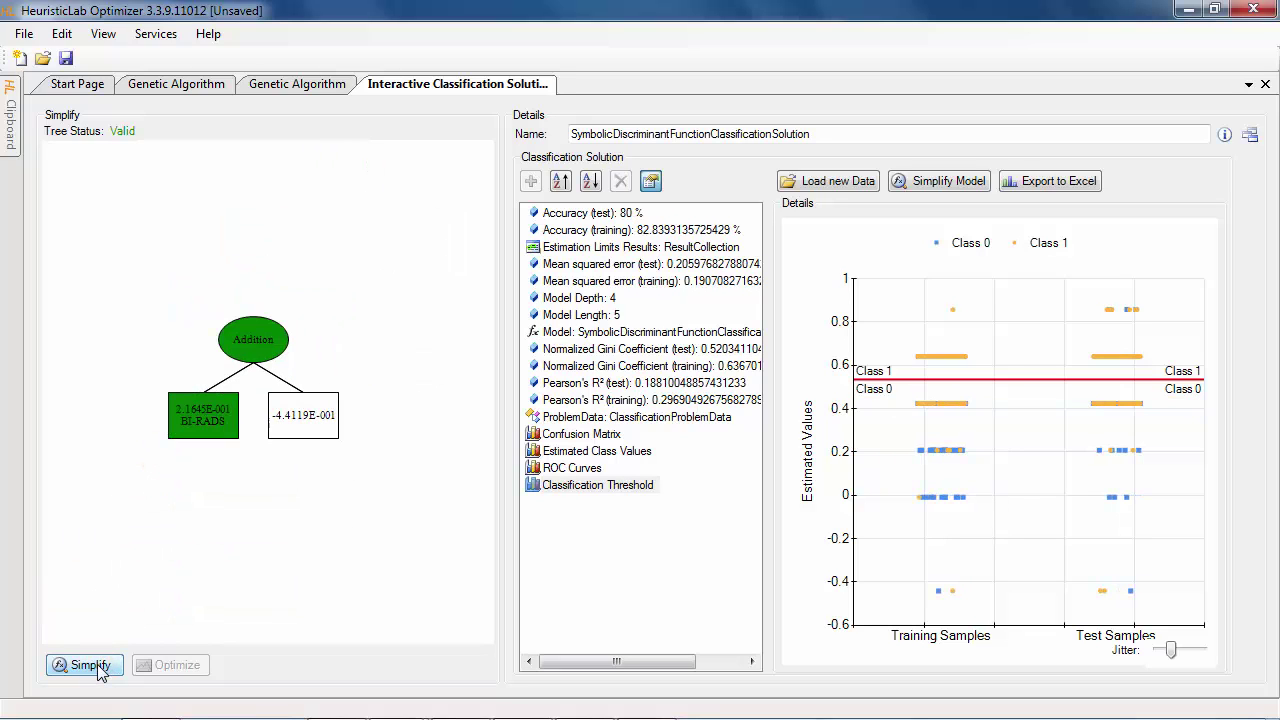